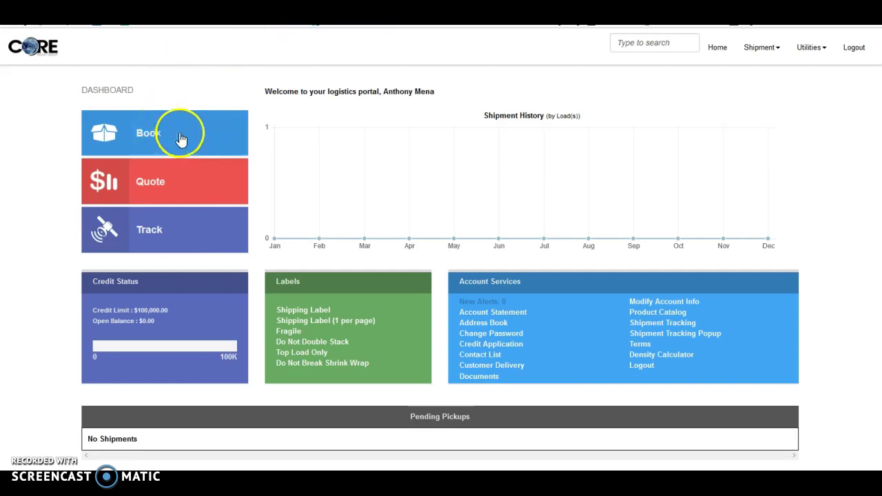
Open the booking form and examine its date, shipper, consignee, shipment and commodity sections.
click(138, 145)
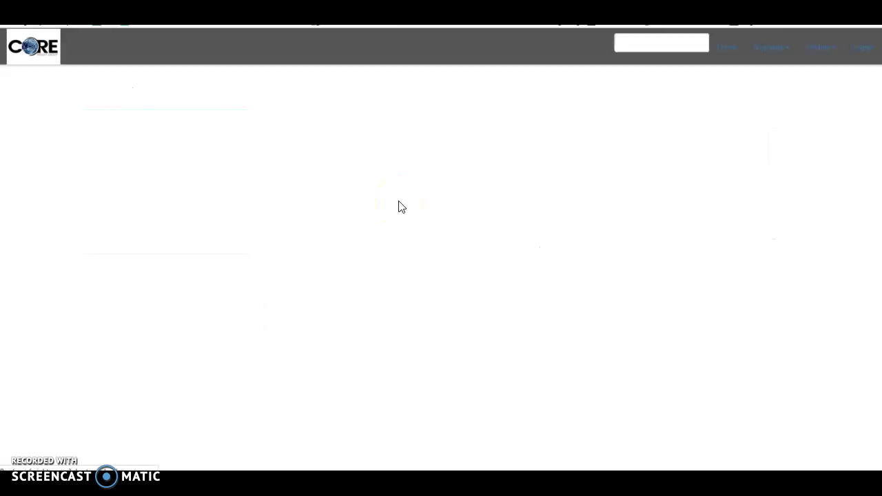
scroll(404, 220, down, 2)
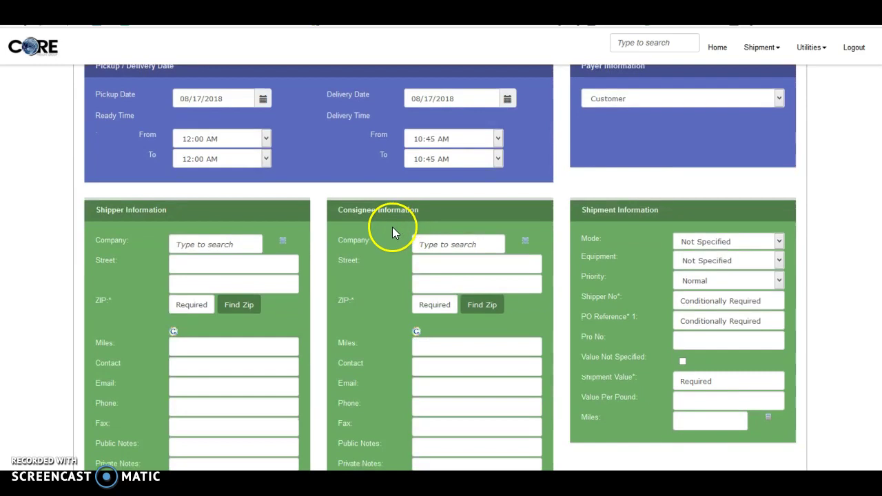
scroll(392, 228, down, 2)
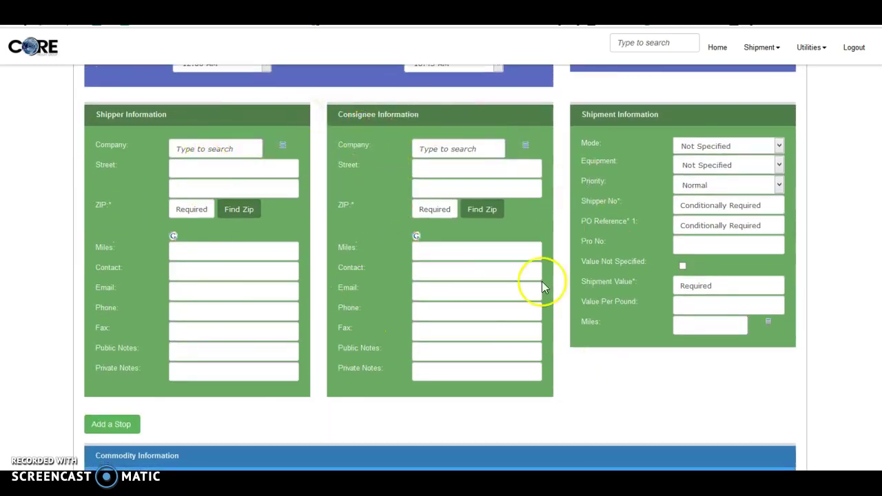
scroll(575, 237, down, 2)
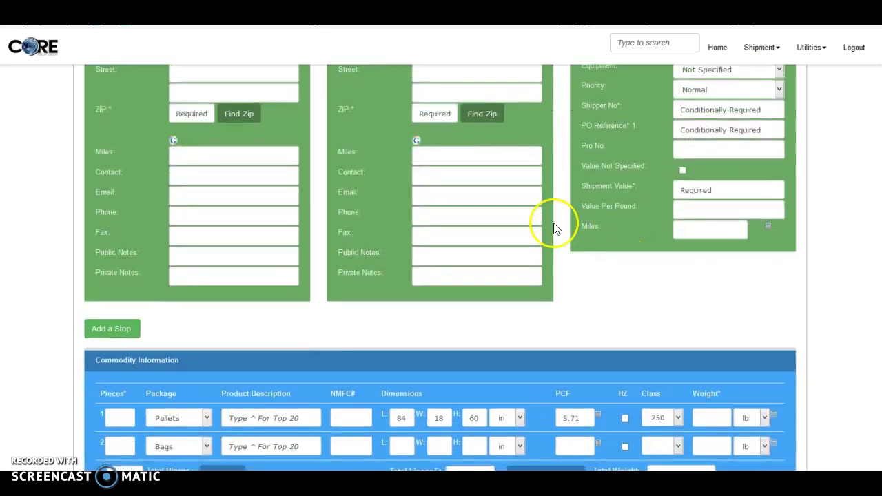
scroll(556, 228, down, 2)
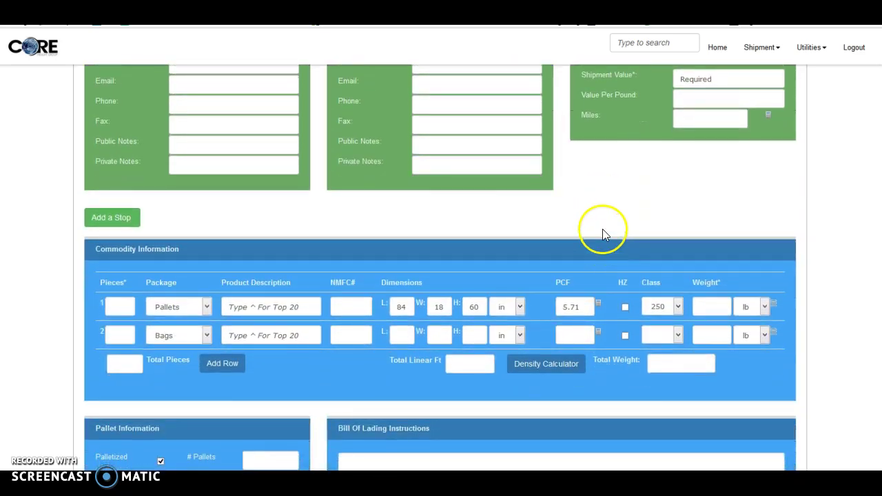
scroll(596, 217, down, 2)
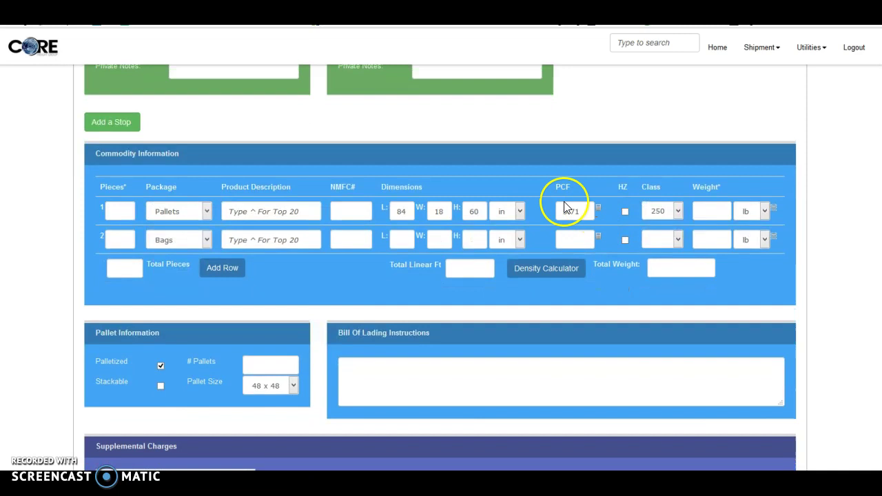
scroll(561, 204, up, 5)
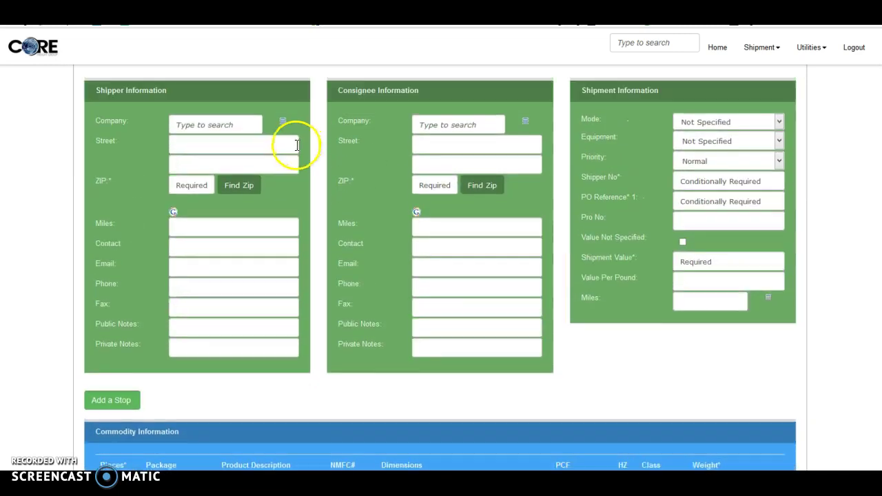
Search the shipper company for "dek" and fill the shipper information from the Dekra-Lite Industries entry.
click(211, 135)
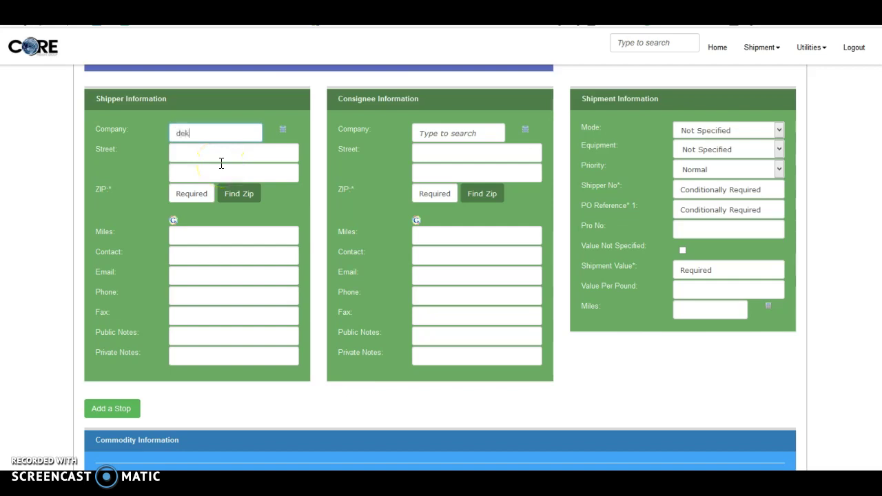
click(185, 198)
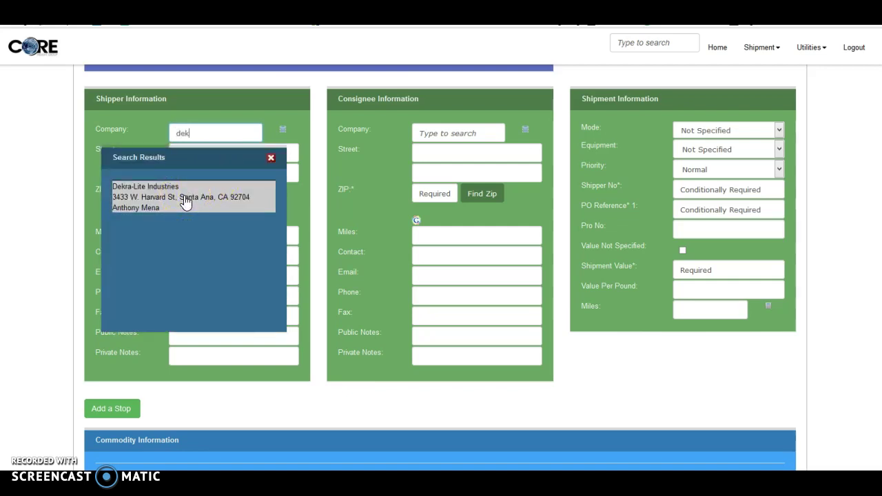
click(185, 199)
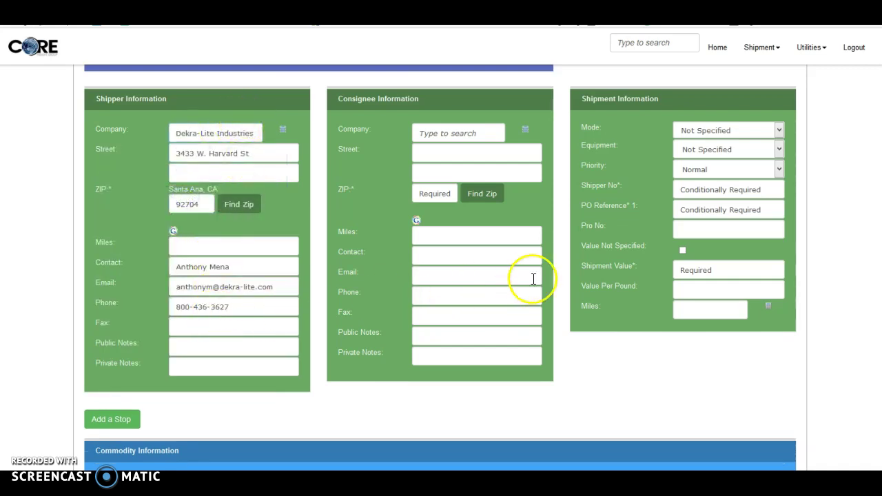
Set the shipment mode to LTL and mark the shipment value as not specified.
scroll(561, 285, down, 1)
click(779, 117)
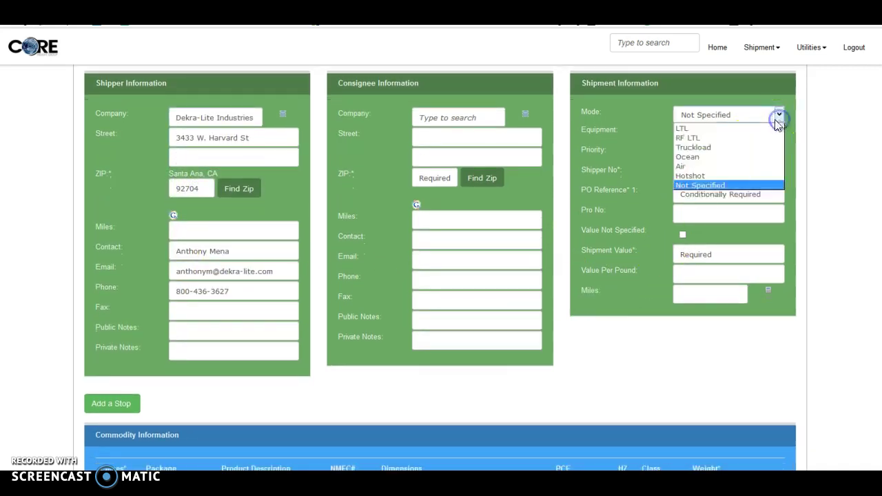
click(756, 129)
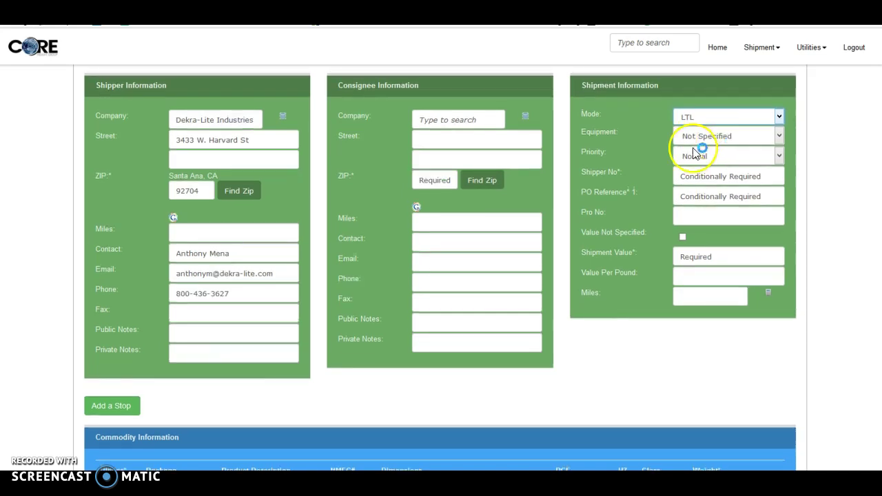
scroll(696, 166, up, 1)
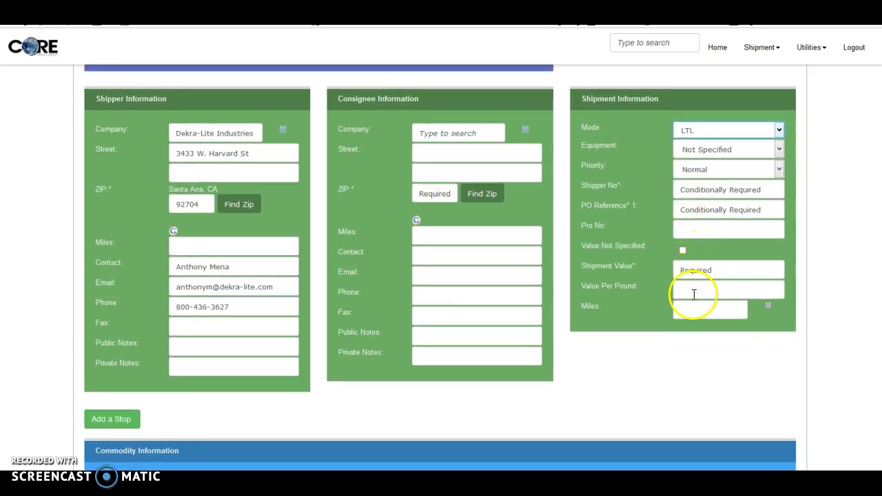
click(683, 251)
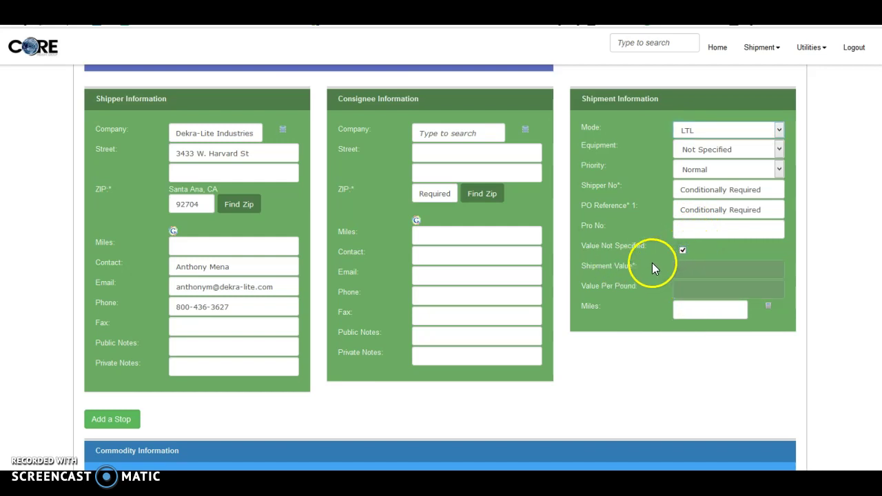
Examine the booking form's commodity, pallet, bill of lading, supplemental and accessorial charge sections and its submission options.
scroll(473, 261, down, 2)
scroll(472, 261, down, 2)
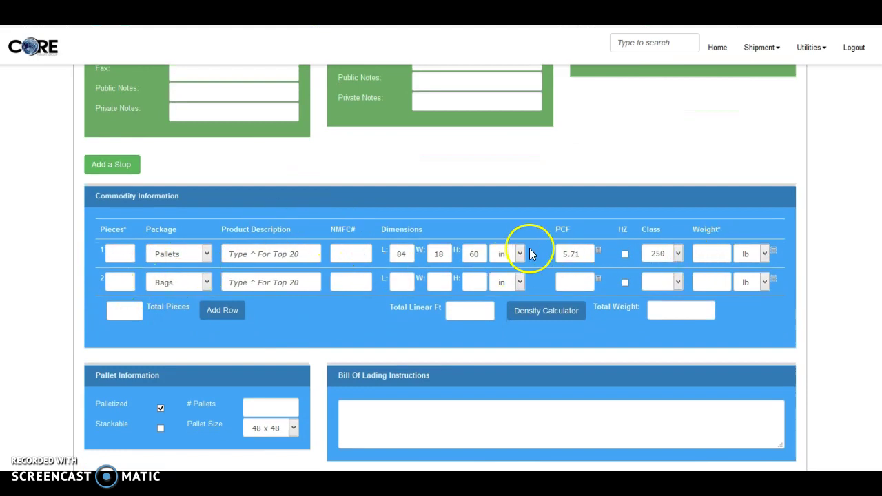
scroll(475, 262, down, 1)
scroll(479, 272, down, 1)
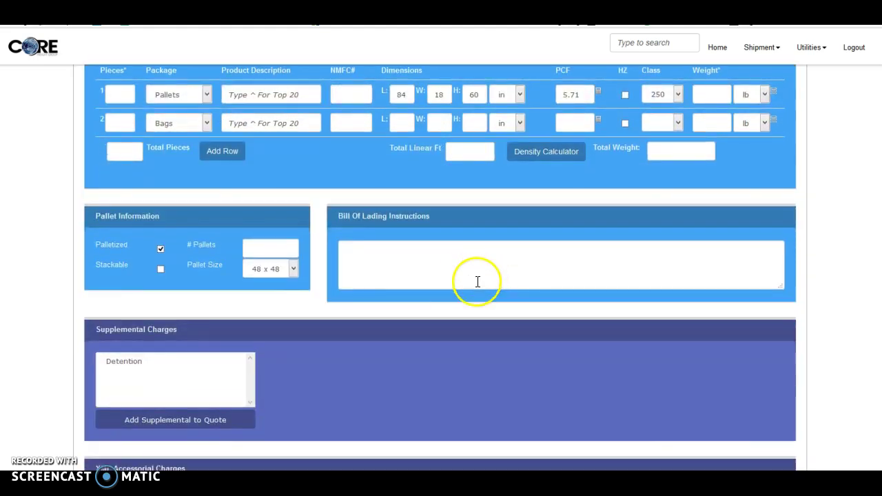
scroll(414, 268, down, 1)
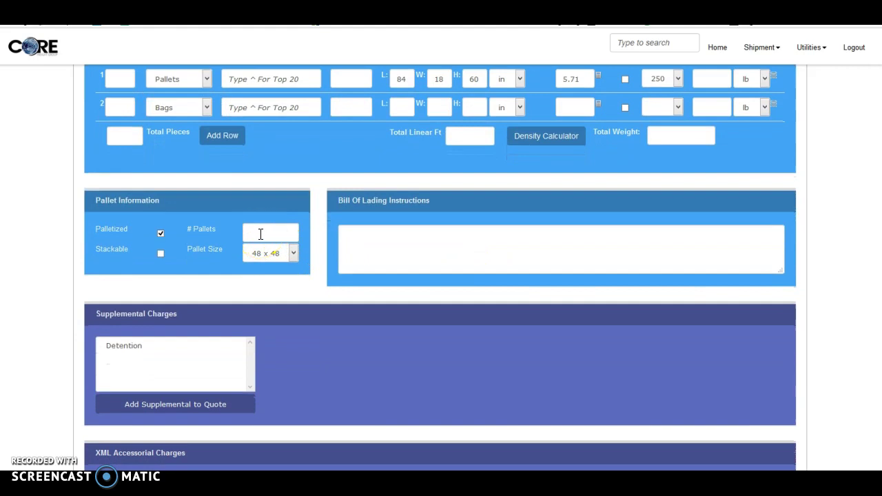
click(162, 258)
scroll(433, 249, down, 3)
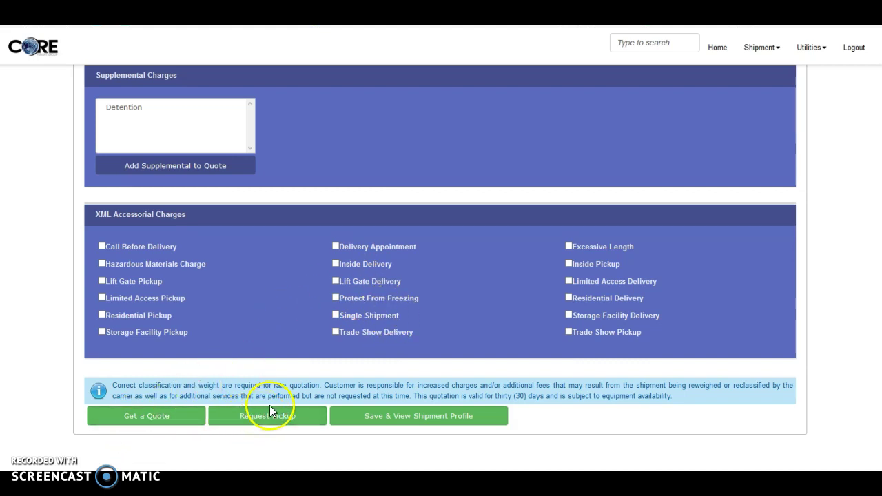
scroll(460, 170, up, 4)
scroll(460, 171, up, 10)
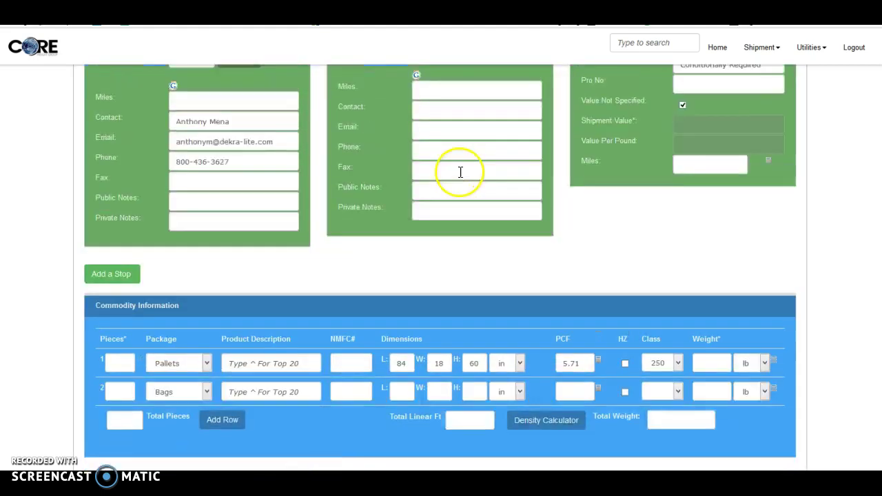
Return to the dashboard and start a quote with shipper ZIP 92704 and consignee ZIP 89104.
click(712, 47)
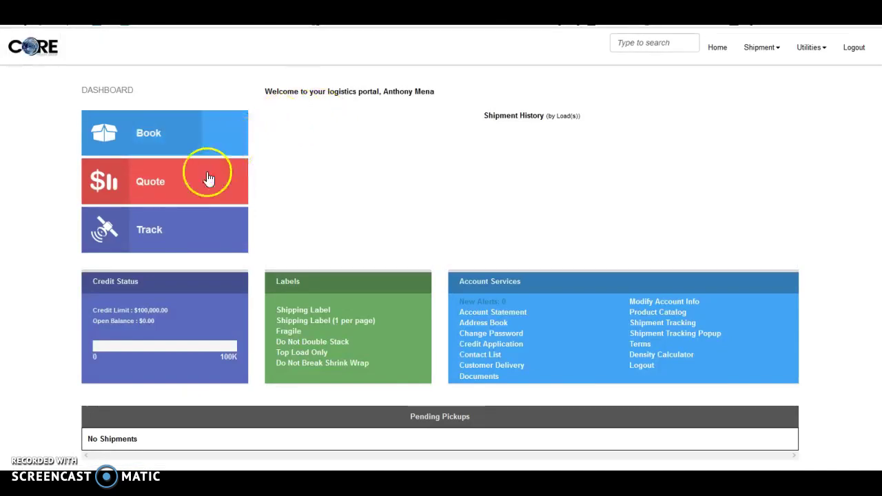
click(148, 191)
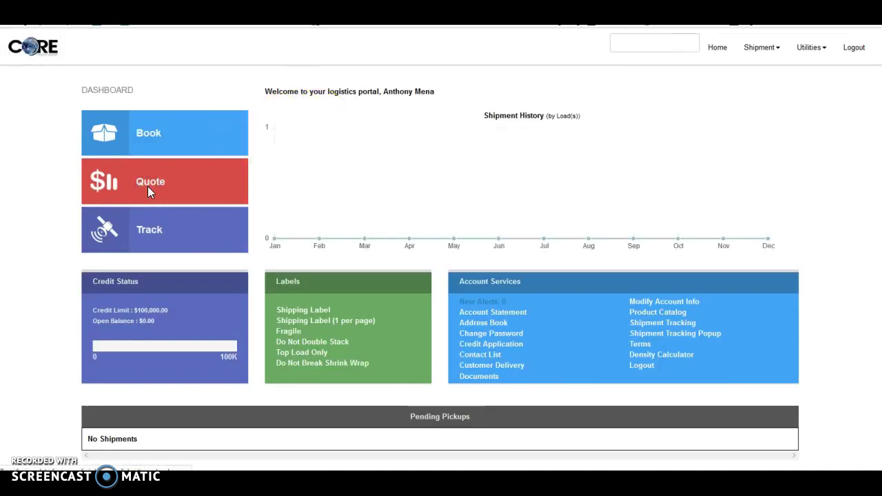
scroll(239, 243, down, 4)
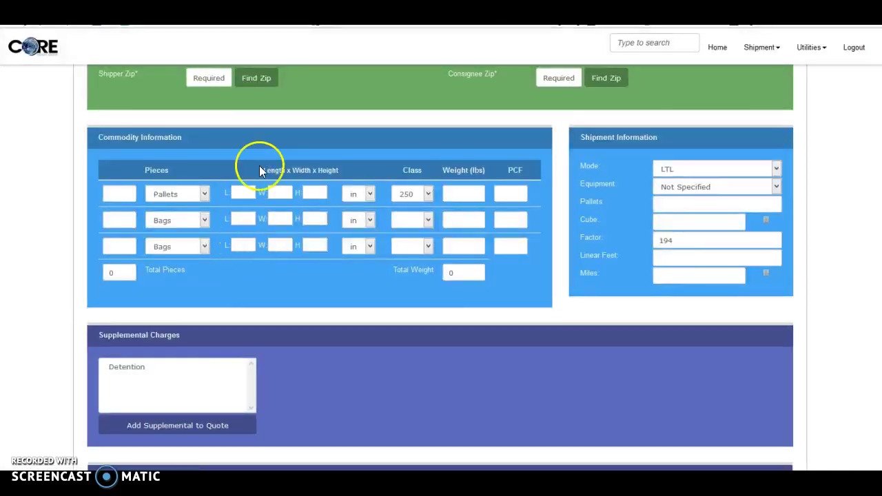
scroll(260, 172, up, 2)
click(208, 158)
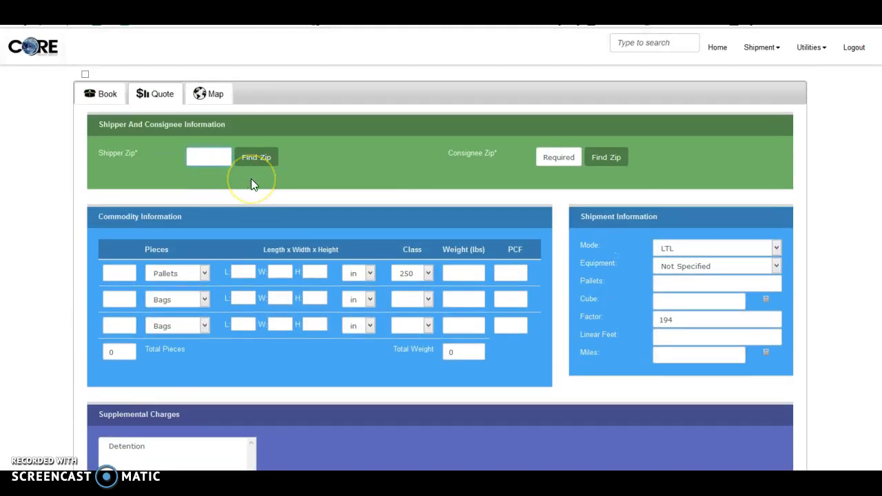
text(92704)
click(560, 154)
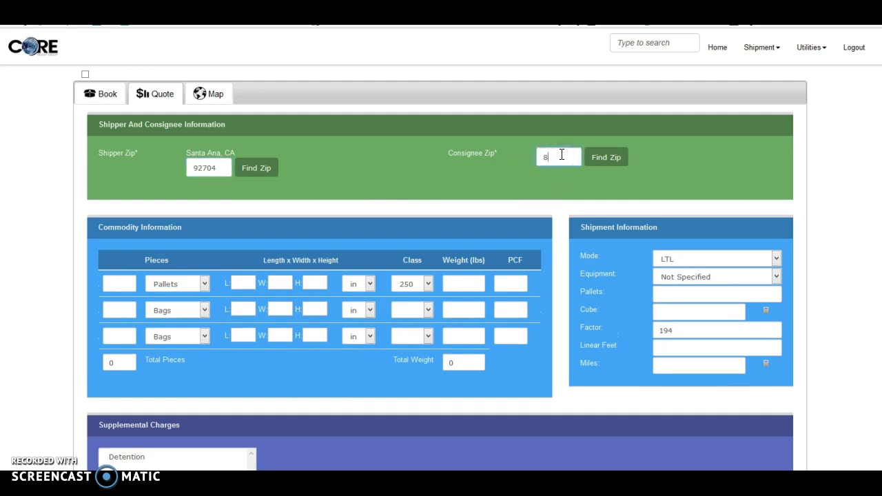
text(89104)
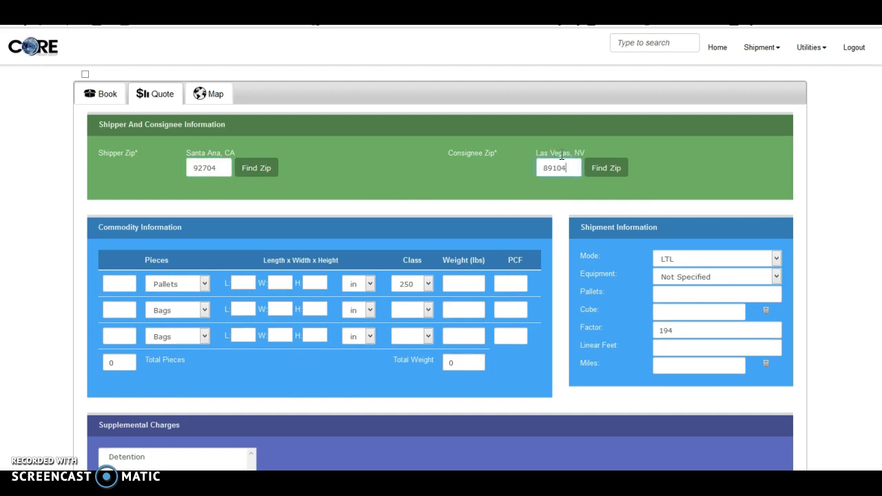
Enter 1 pallet measuring 40 x 48 x 60 in on the first commodity row.
click(115, 283)
text(1)
click(241, 282)
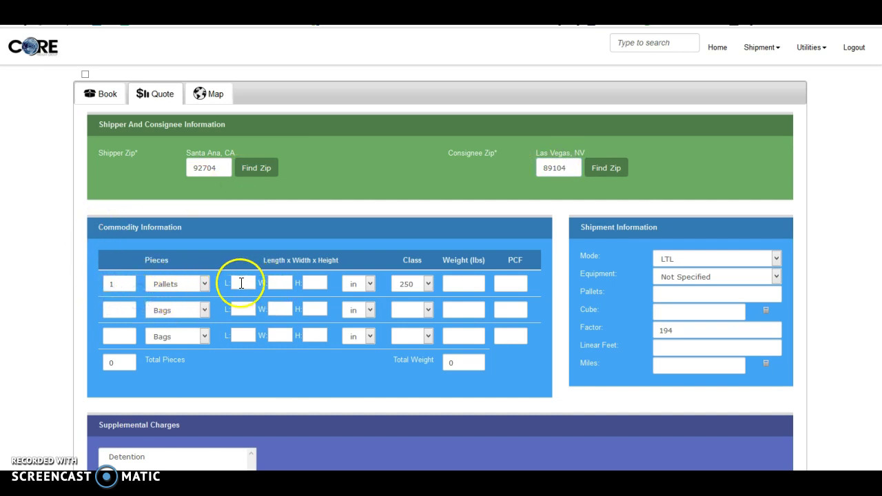
text(40)
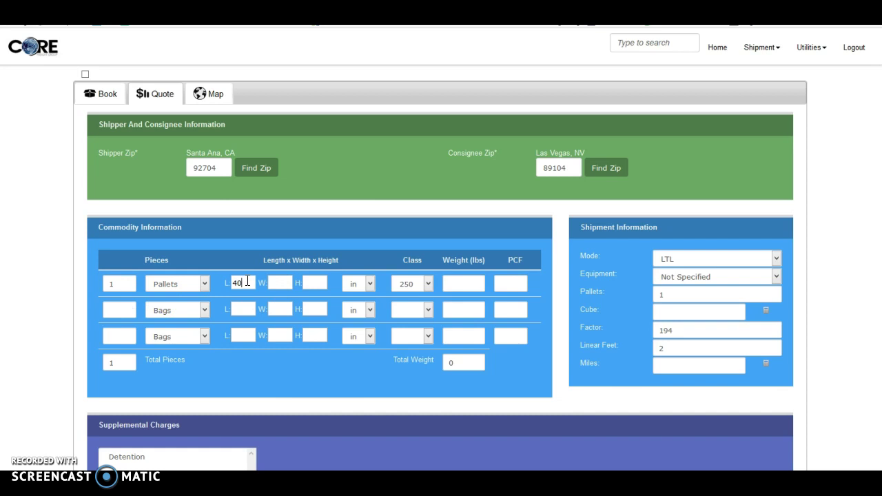
click(272, 280)
text(48)
click(284, 295)
text(60)
click(323, 294)
Set the weight of the first commodity row to 500 lbs.
click(454, 283)
text(500)
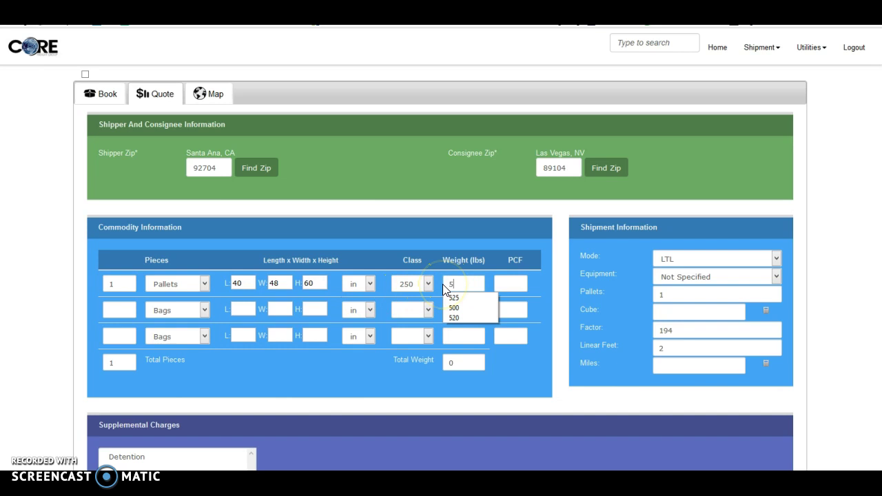
click(457, 301)
click(502, 332)
click(537, 361)
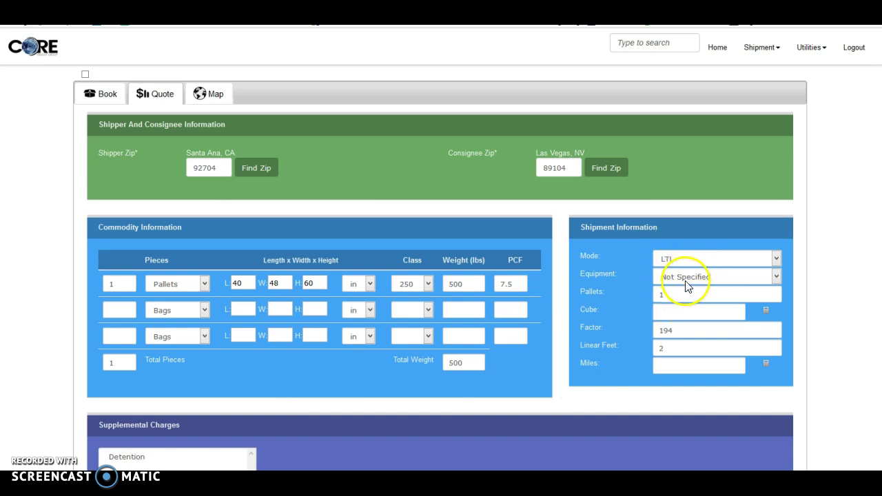
Add Lift Gate Delivery to the accessorial charges and get the quote with its carrier rates.
scroll(689, 290, down, 3)
scroll(675, 298, down, 1)
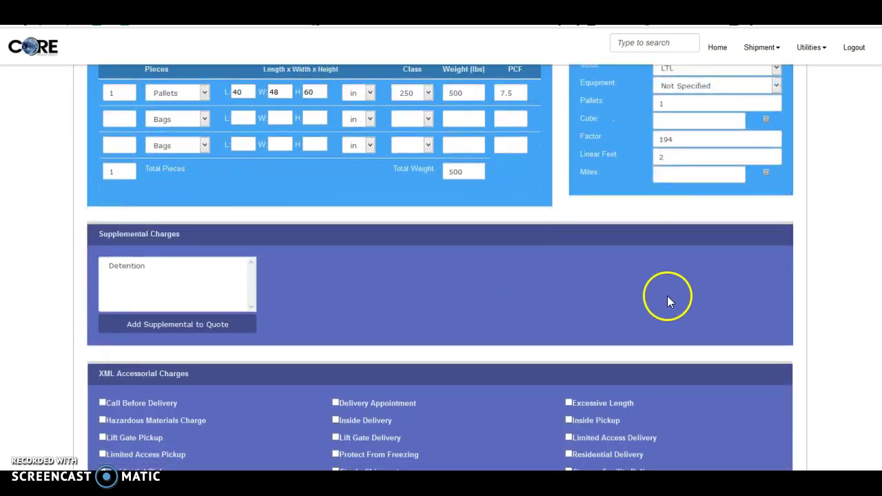
scroll(475, 281, down, 2)
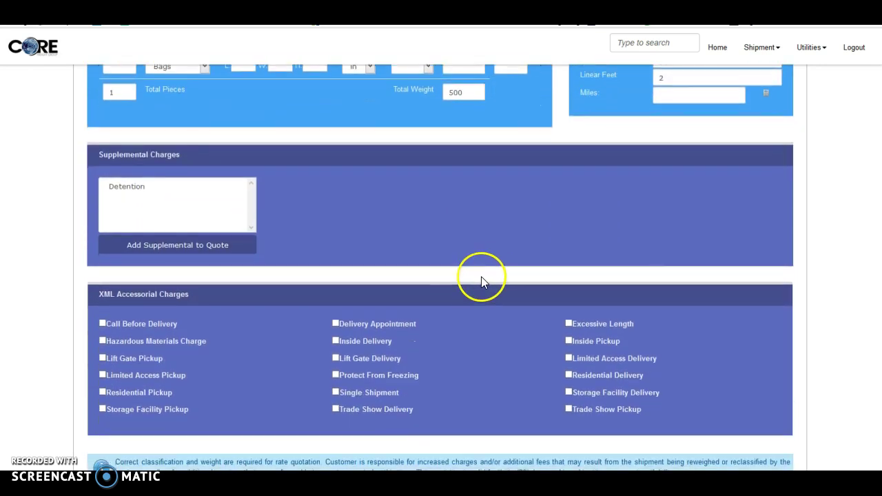
scroll(419, 256, down, 2)
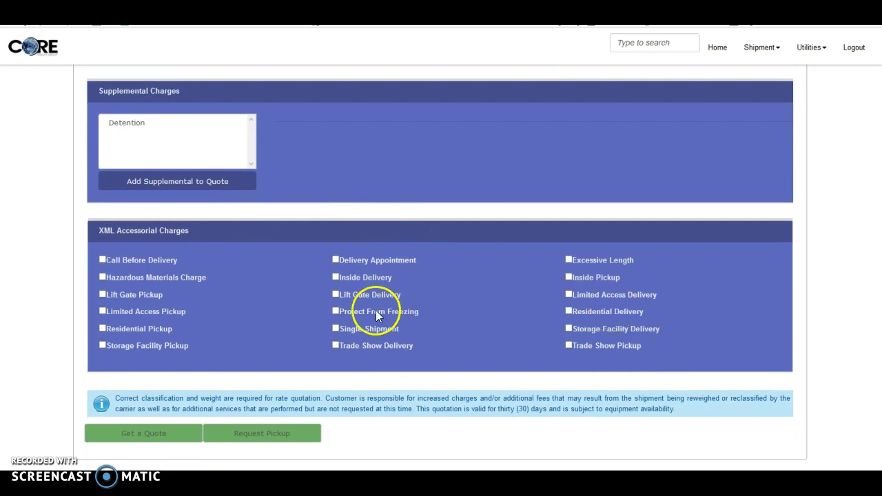
click(336, 295)
scroll(307, 347, down, 1)
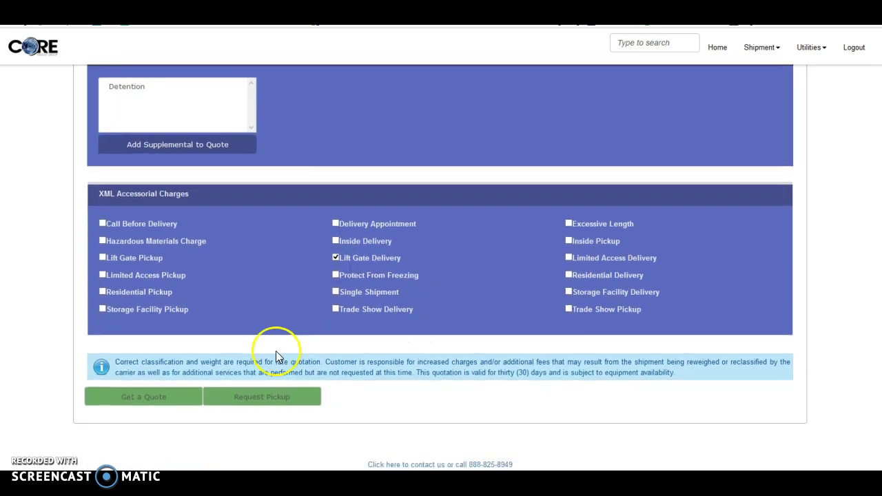
click(157, 398)
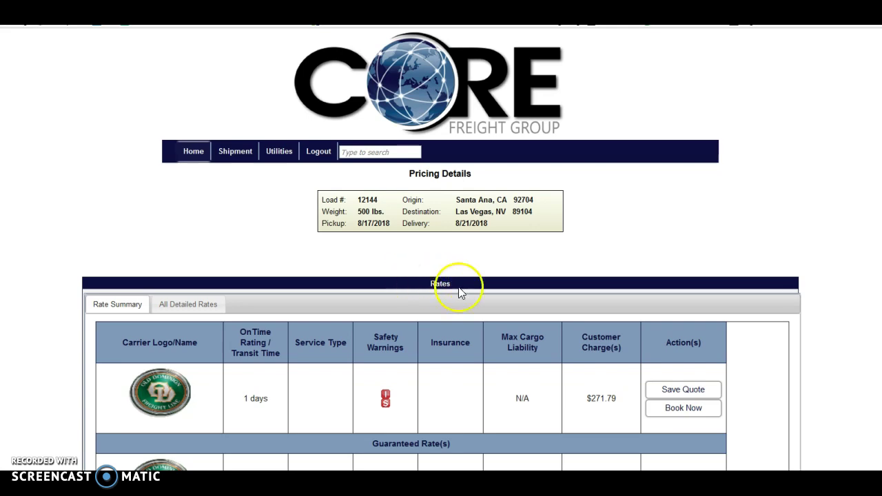
scroll(448, 289, down, 1)
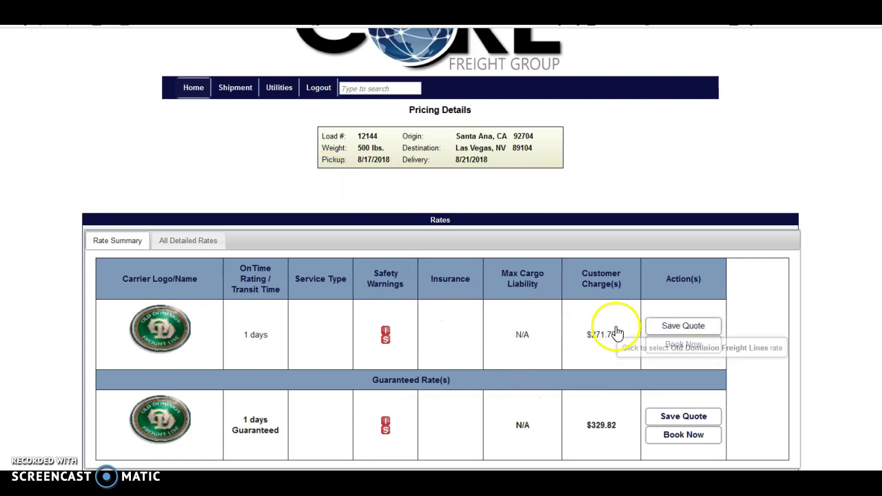
Save the quote for Old Dominion Freight Line's standard, non-guaranteed 1-day rate.
scroll(437, 410, down, 1)
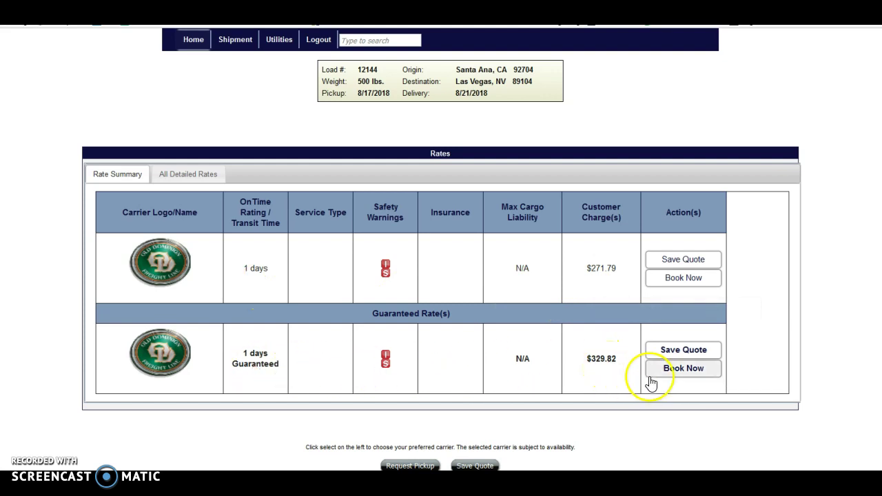
click(712, 262)
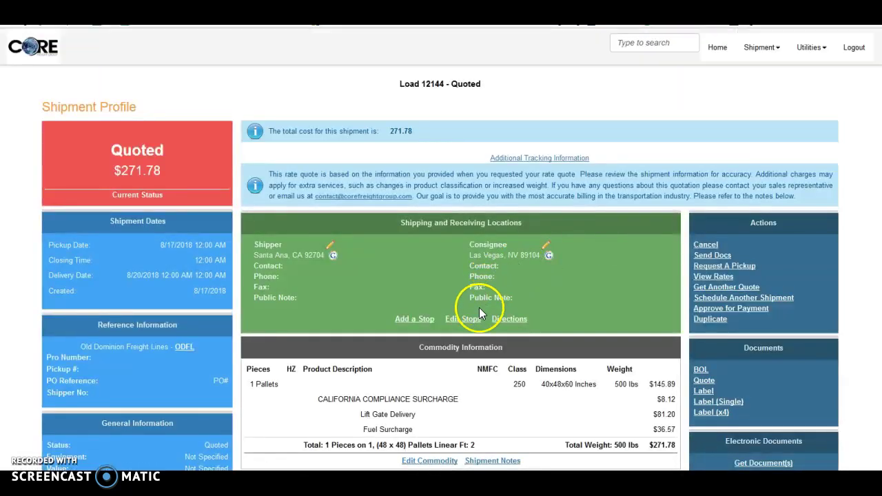
Open the quoted shipment's commodity information for editing, enlarge its window to see all fields, and close it without changes.
scroll(626, 338, down, 1)
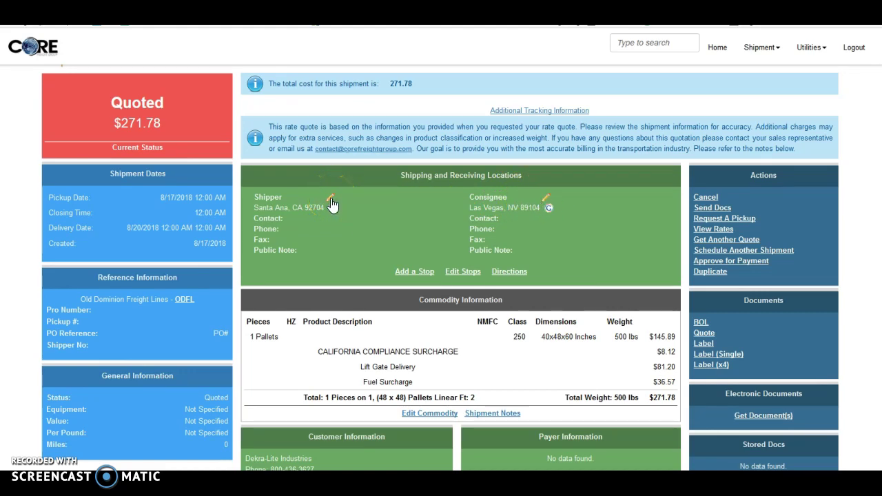
scroll(443, 344, down, 1)
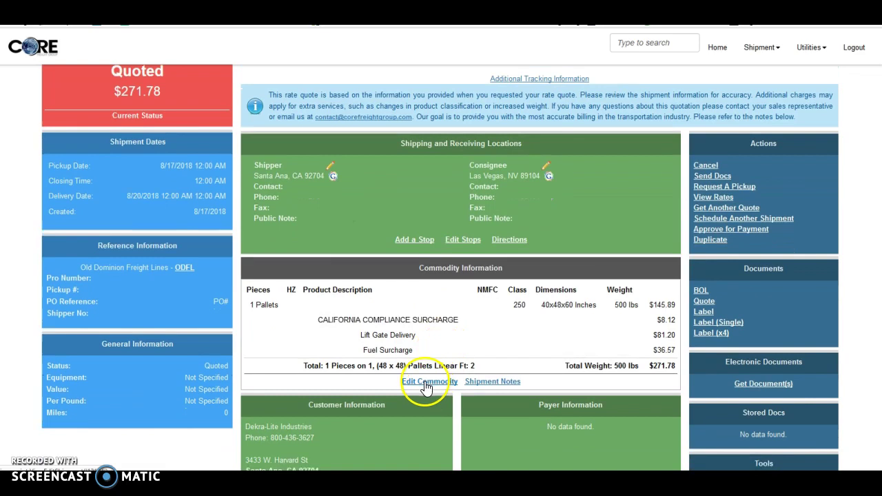
click(425, 383)
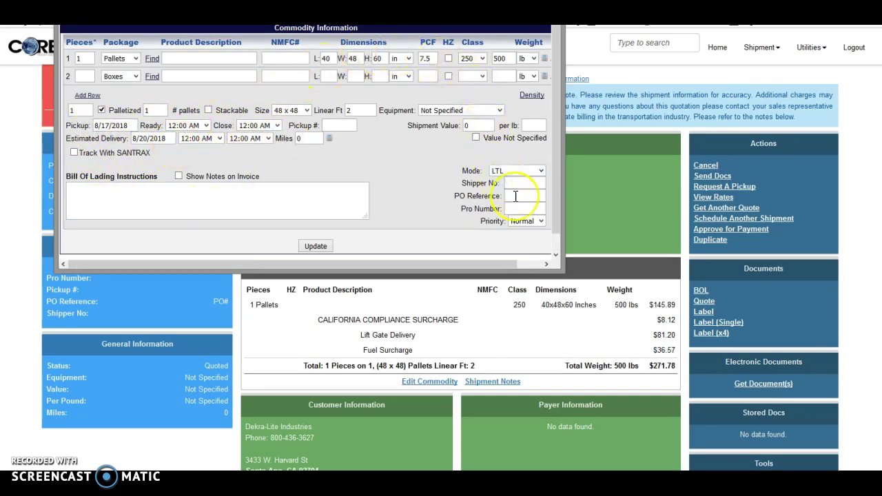
drag(558, 270, 583, 306)
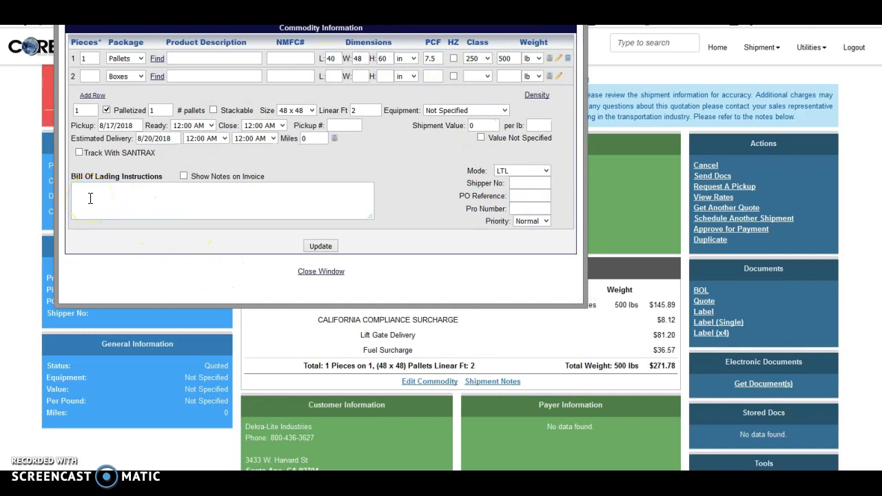
click(319, 273)
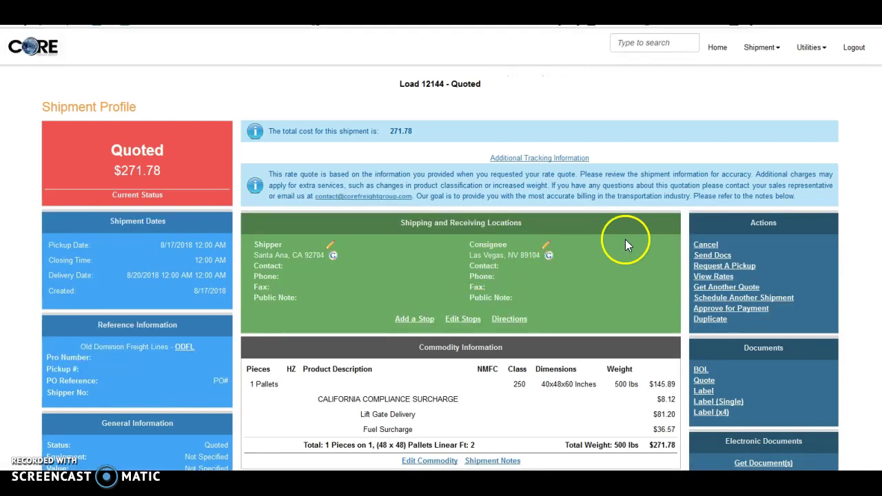
Return to the dashboard and use shipment tracking to get back to the quoted load's profile.
click(718, 50)
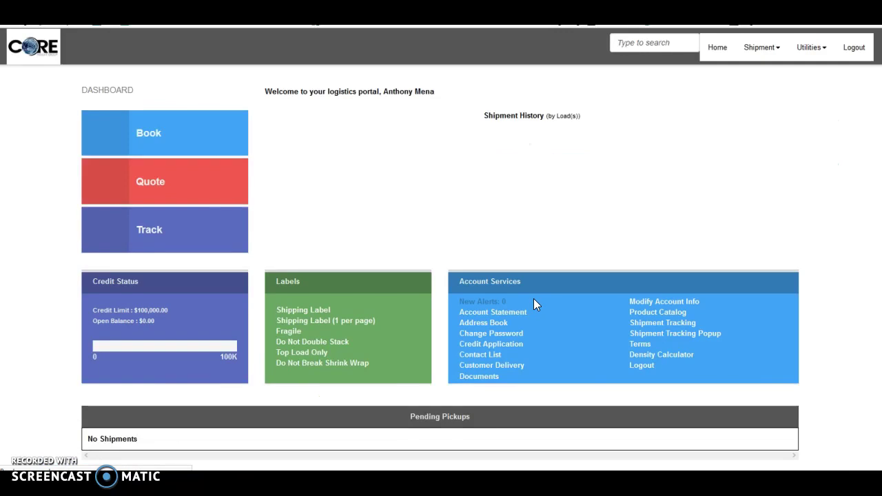
click(167, 238)
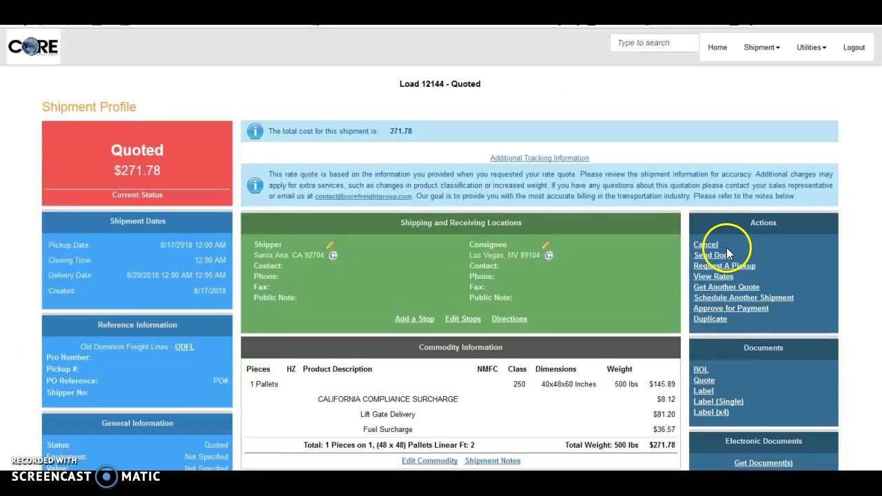
Fill in the shipper's address details from the saved Dekra-Lite Industries entry for ZIP 92704 and save them.
scroll(639, 261, down, 1)
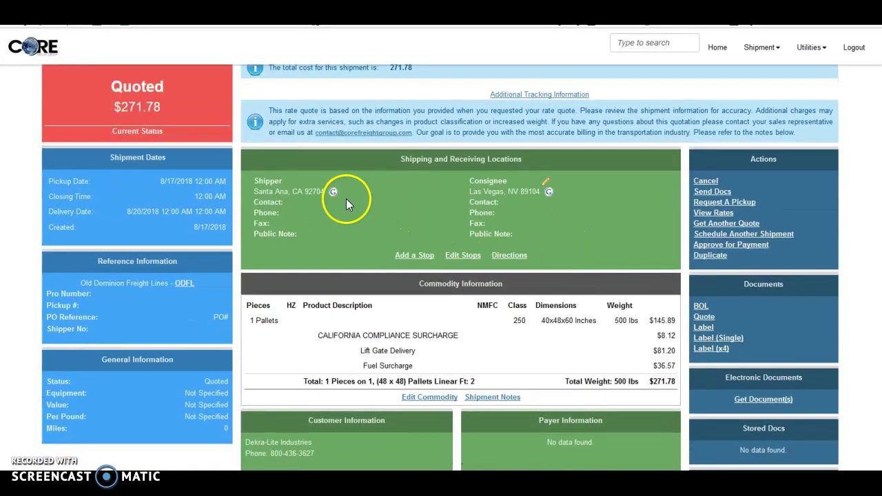
click(331, 186)
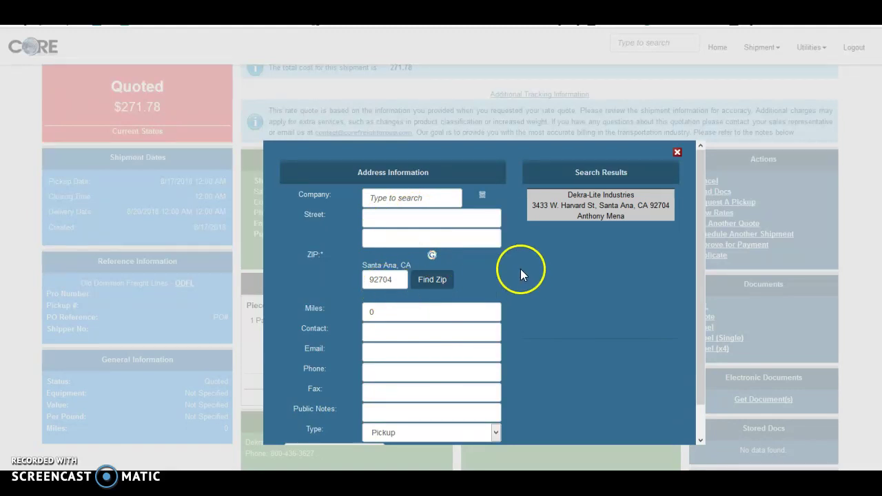
click(429, 279)
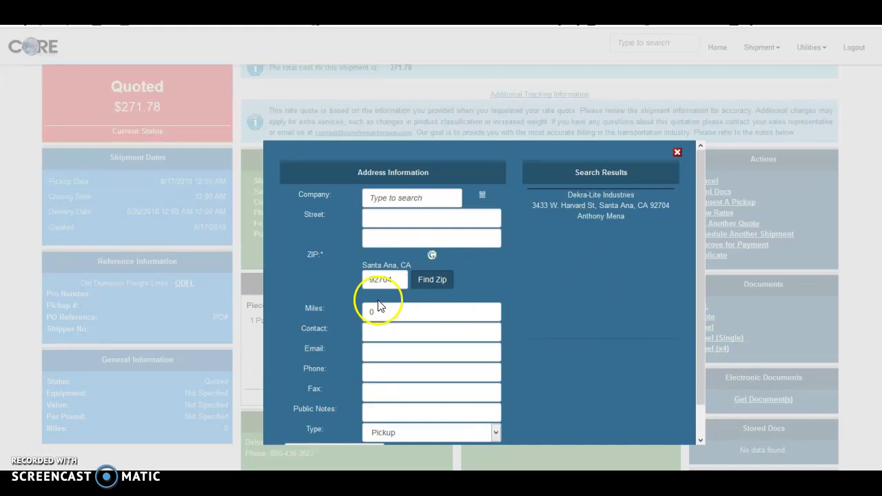
click(597, 219)
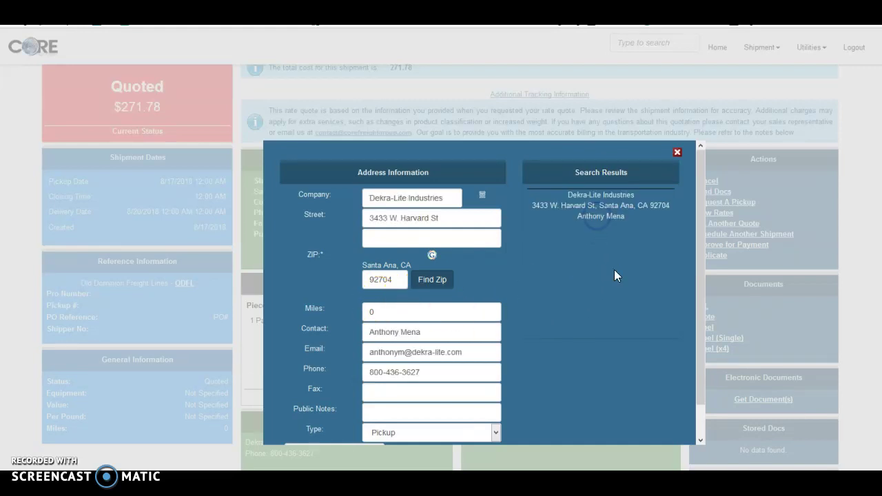
scroll(600, 331, down, 1)
click(354, 420)
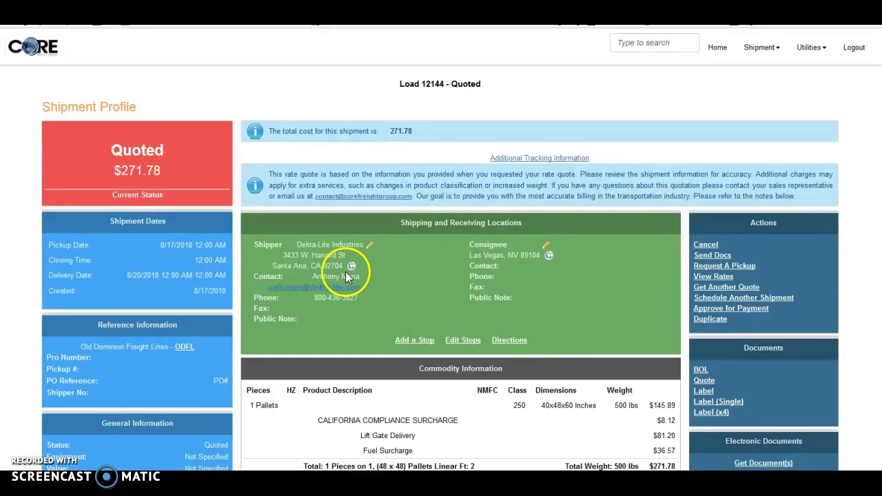
Fill in the consignee's address details from the saved Test Company entry for ZIP 89104 and save them.
click(546, 246)
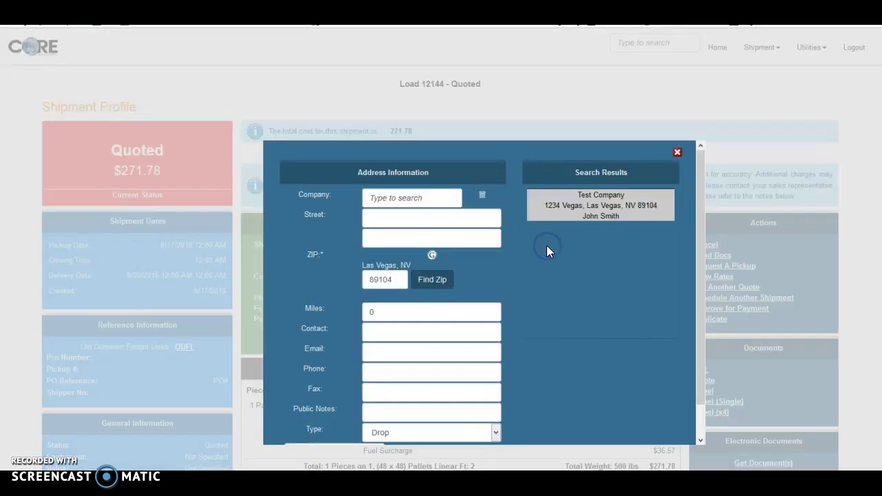
scroll(546, 396, down, 1)
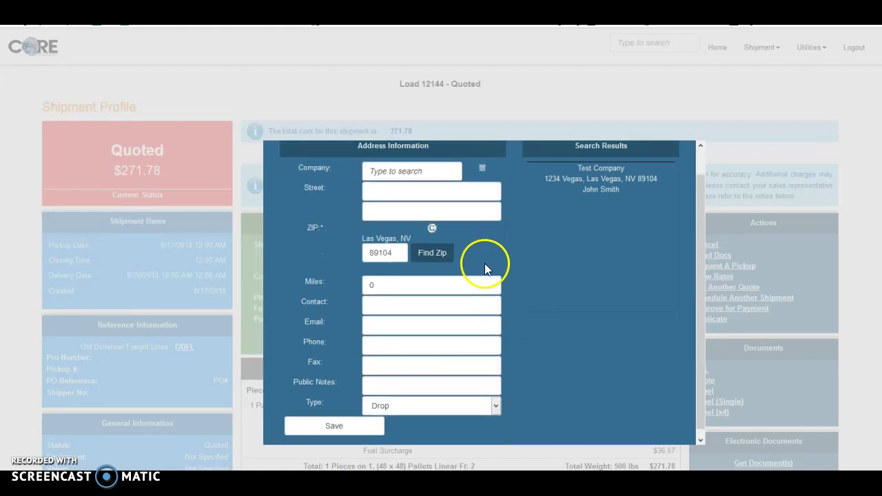
click(585, 189)
click(335, 427)
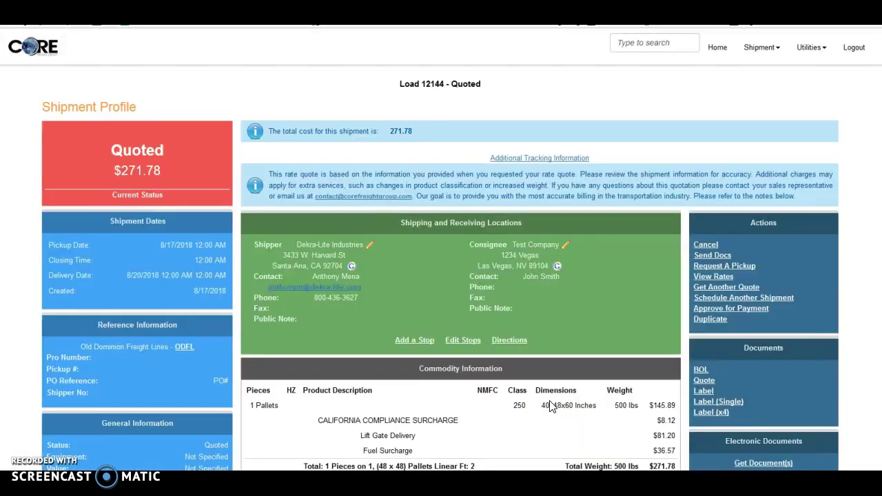
Add "TEST" as the bill of lading instructions in the shipment's commodity information and update the shipment.
scroll(516, 370, down, 1)
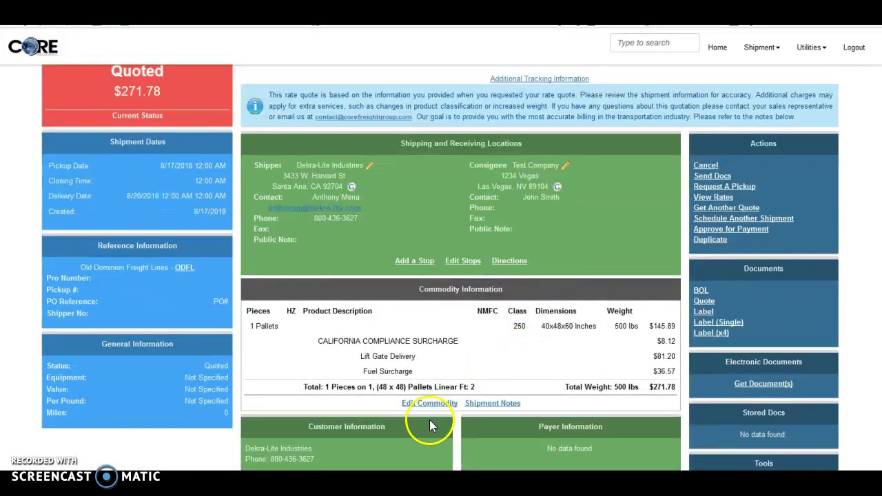
click(423, 412)
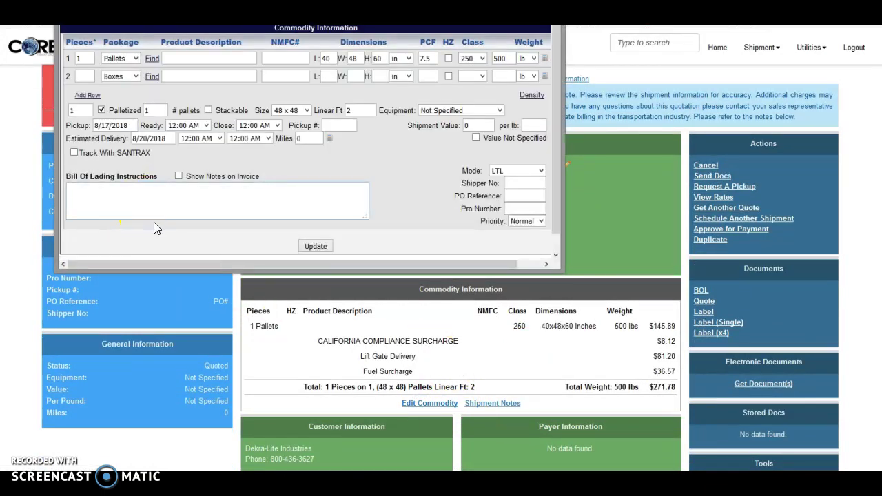
text(TEST)
click(317, 246)
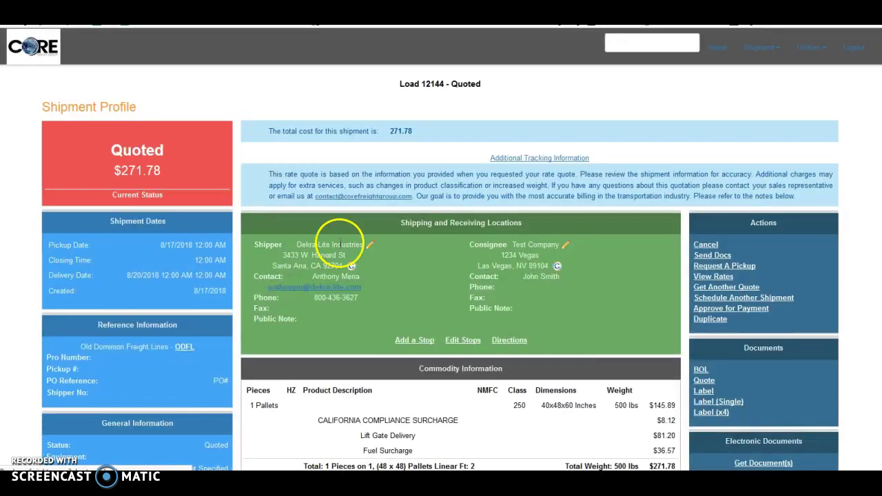
Reopen the shipment's commodity information to check its reference fields and submit the update again without changes.
scroll(351, 255, down, 3)
click(439, 400)
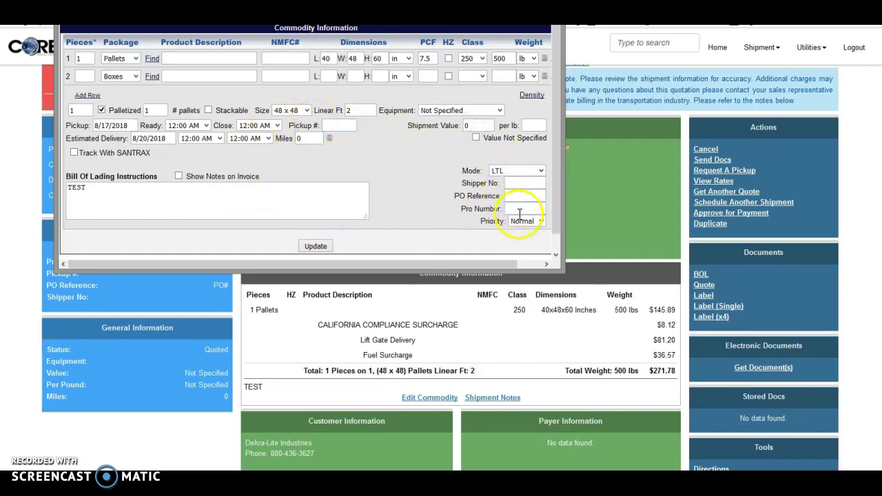
click(317, 245)
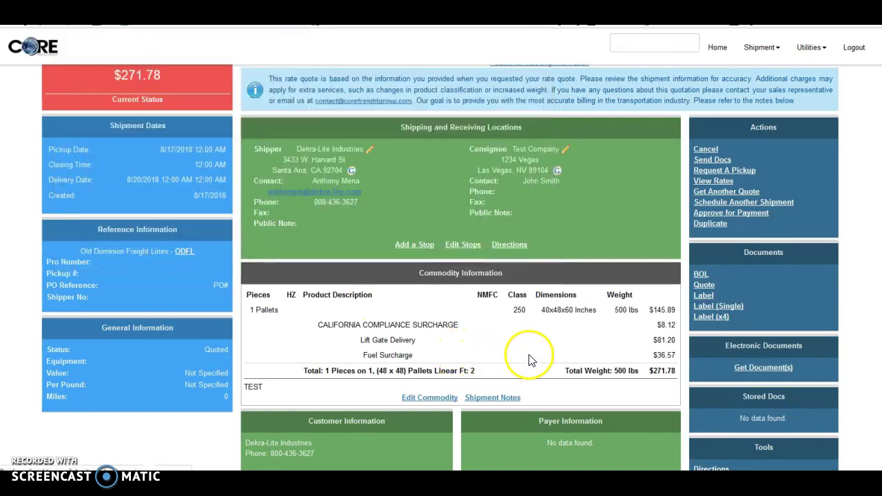
Review the shipment profile's locations and commodity charges and request a pickup for the quoted load.
scroll(584, 357, down, 2)
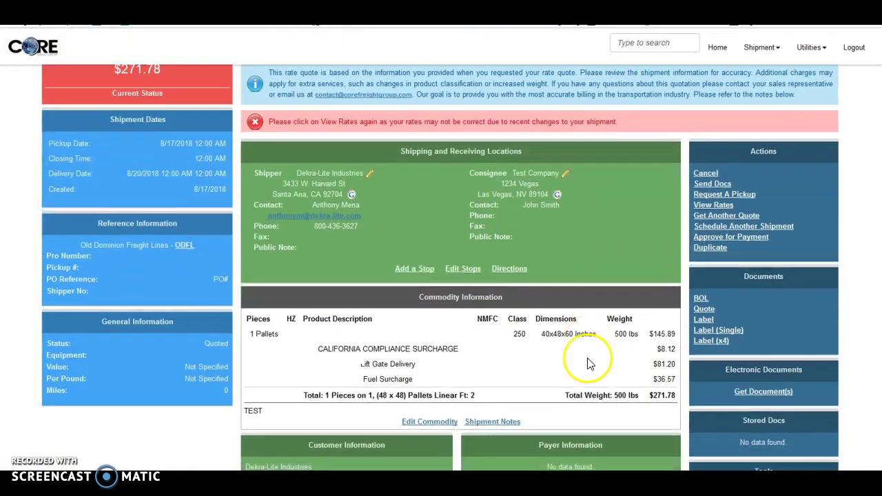
scroll(589, 364, down, 1)
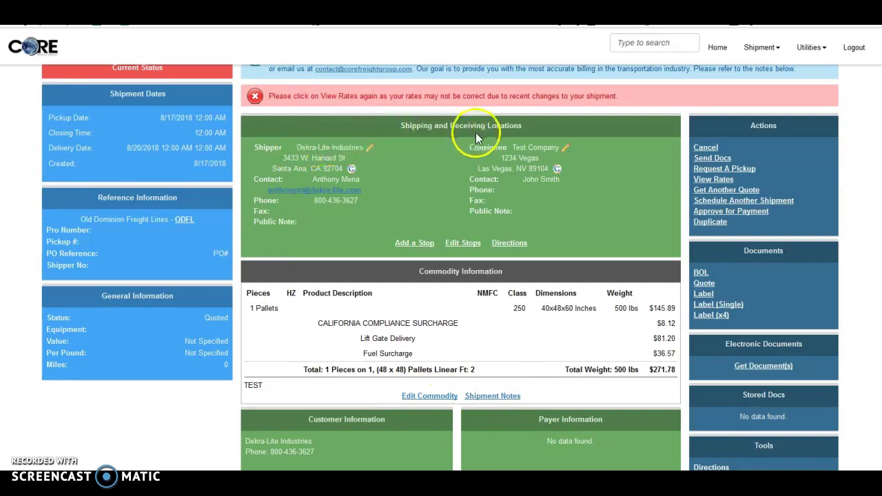
scroll(577, 186, down, 1)
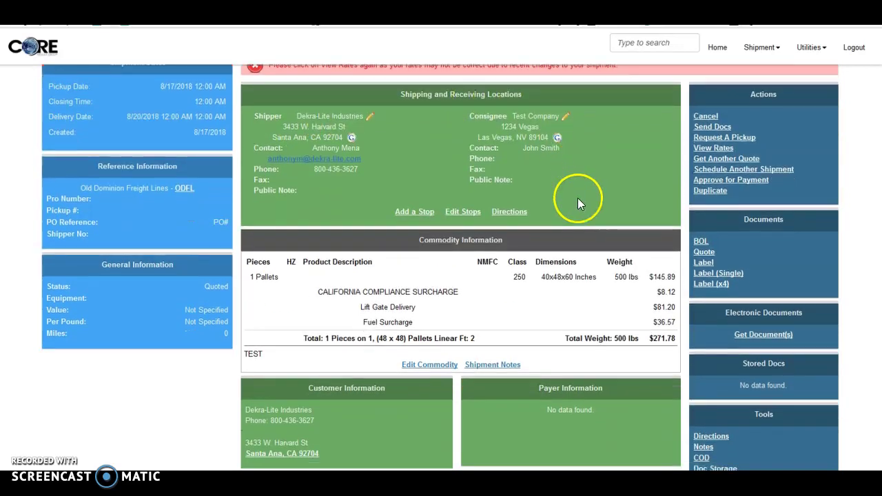
scroll(831, 227, up, 1)
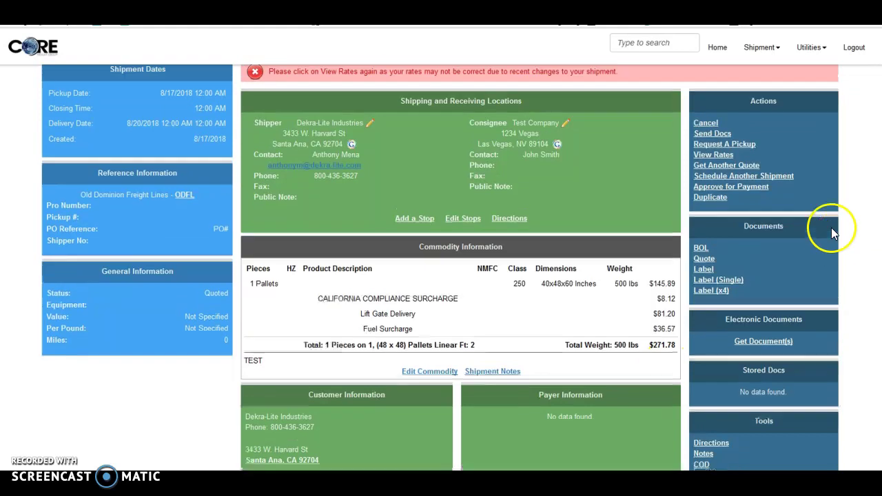
scroll(758, 193, up, 2)
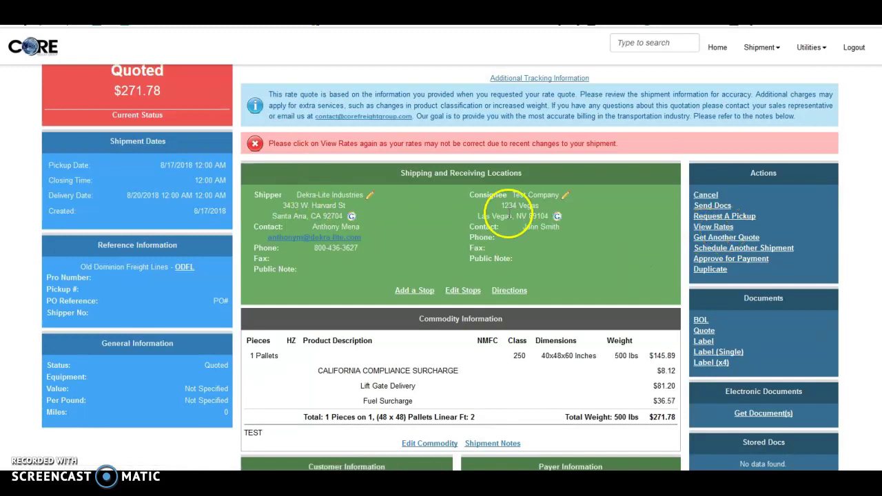
scroll(586, 338, down, 1)
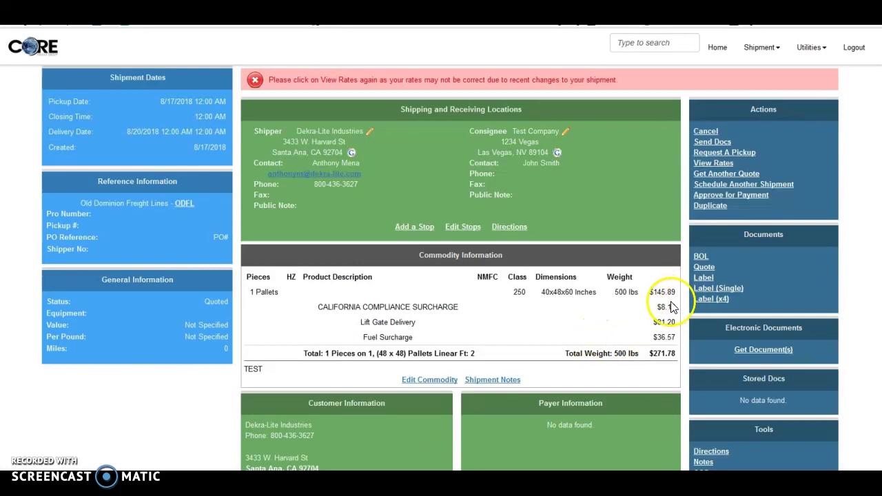
click(708, 153)
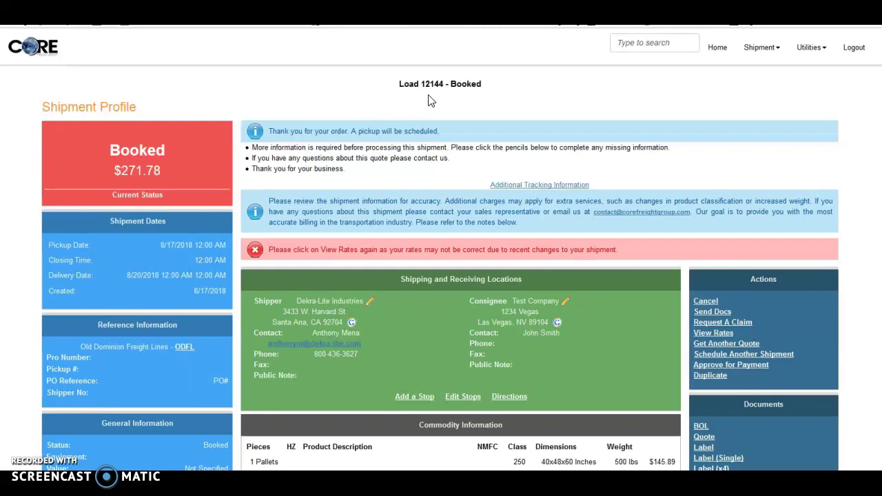
Open the booked shipment's bill of lading, review it down to the special instructions, and bring up the print dialog and cancel it.
click(436, 112)
scroll(516, 338, down, 1)
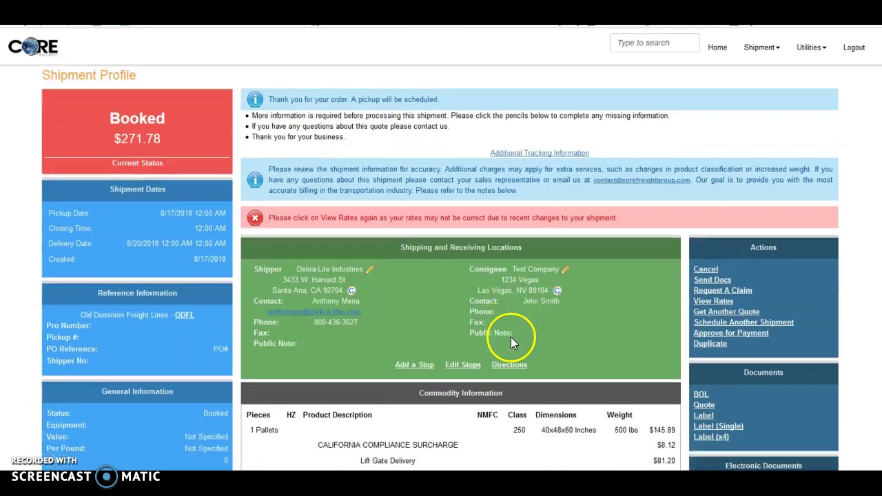
scroll(512, 347, down, 1)
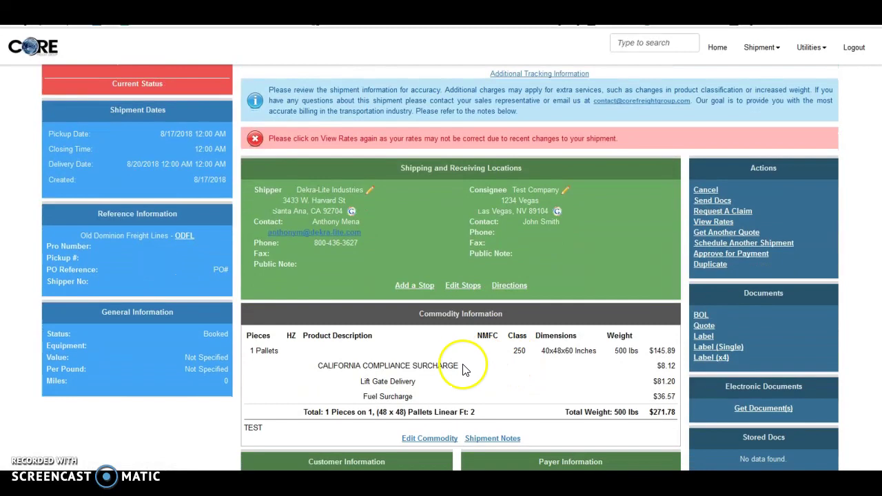
click(700, 316)
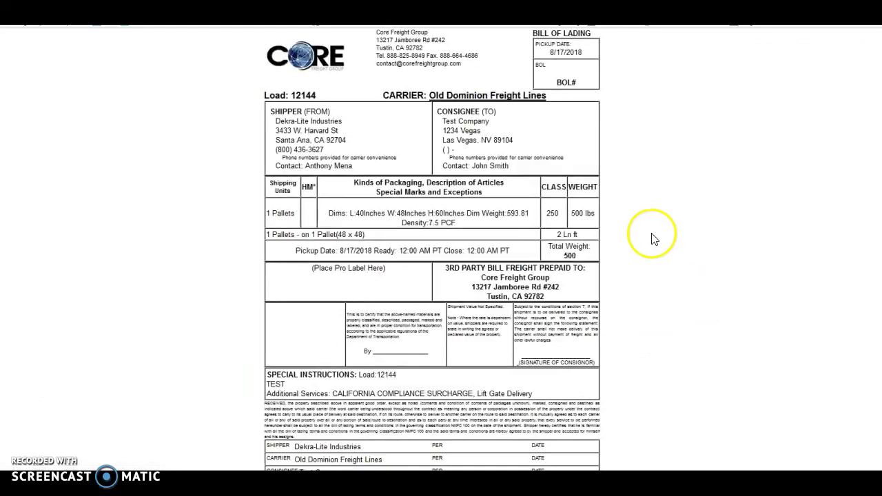
scroll(465, 297, down, 2)
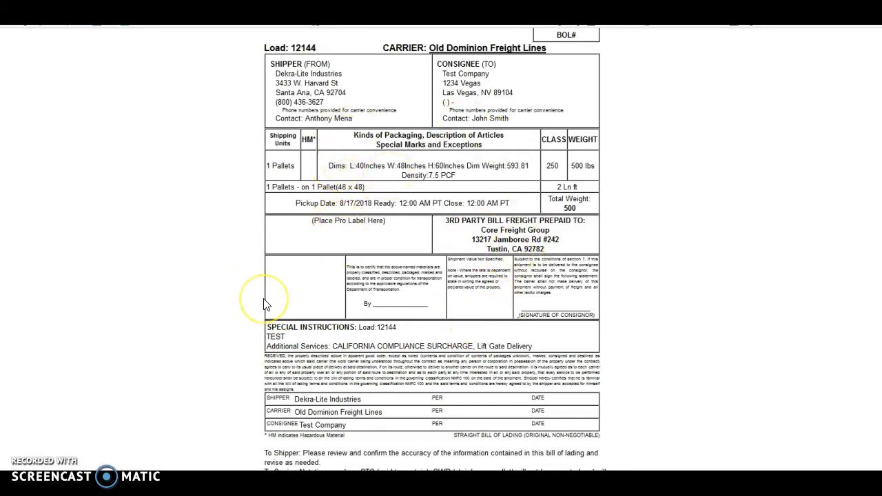
key(ctrl+p)
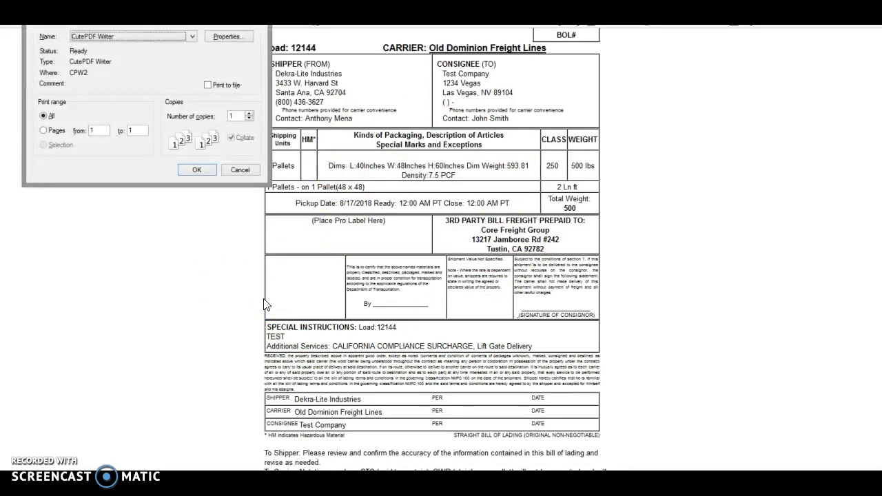
click(246, 169)
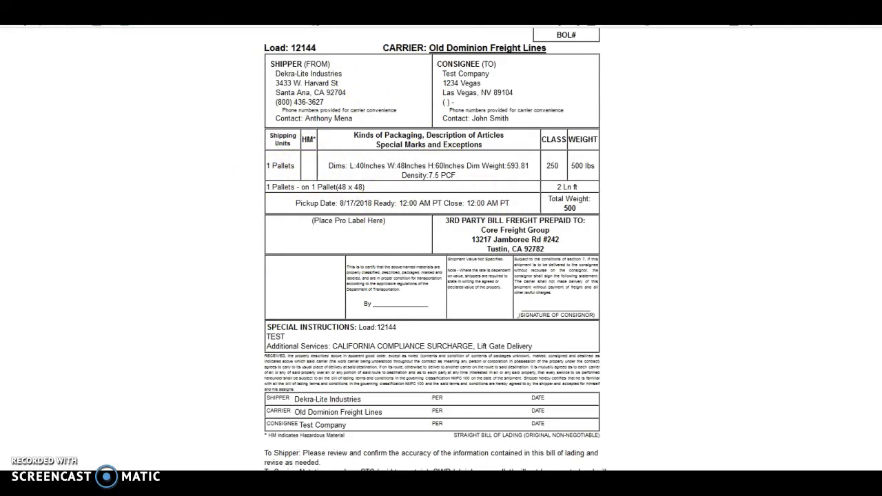
Close the bill of lading and review the booked shipment's profile, including its available actions, locations and commodity charges.
key(ctrl+w)
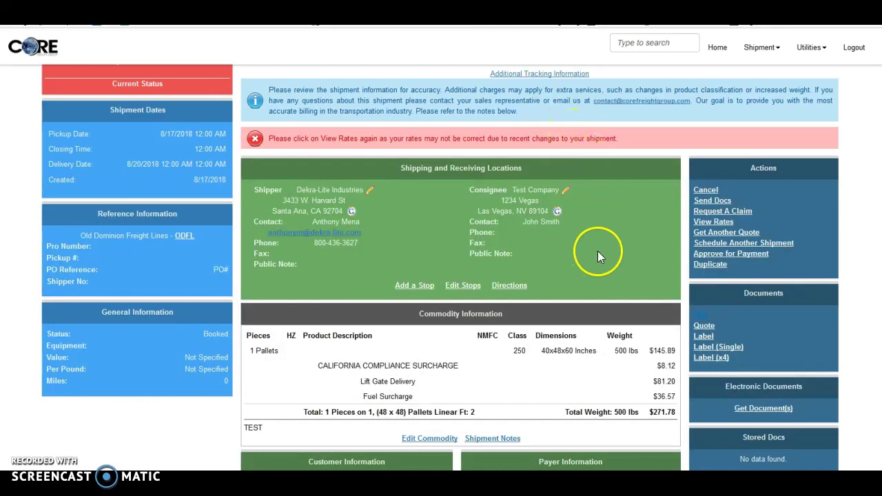
scroll(593, 262, down, 1)
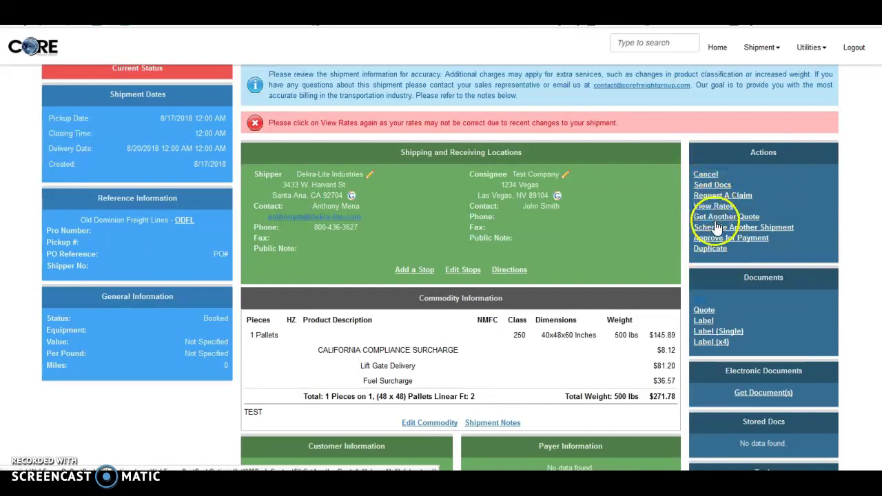
scroll(719, 200, up, 1)
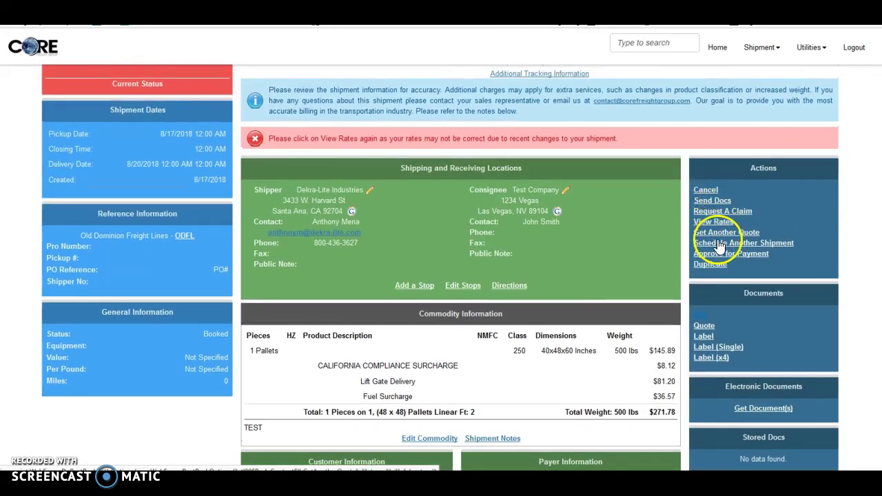
scroll(511, 218, down, 3)
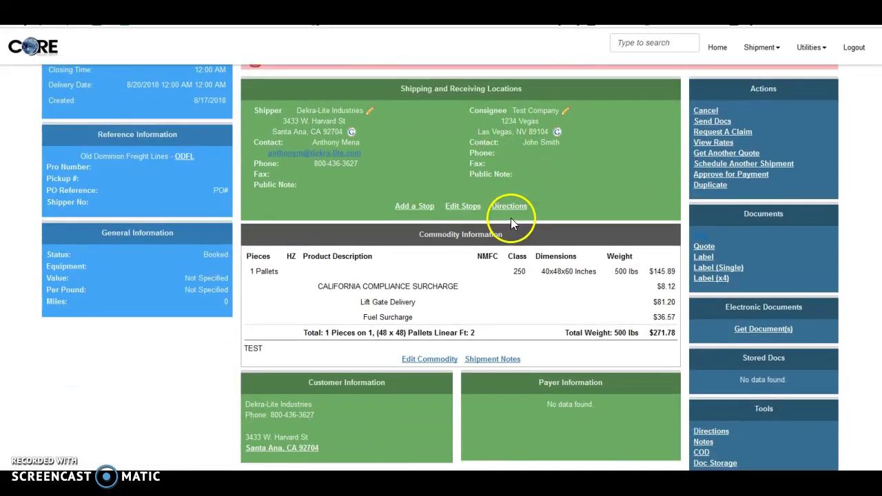
scroll(427, 204, up, 6)
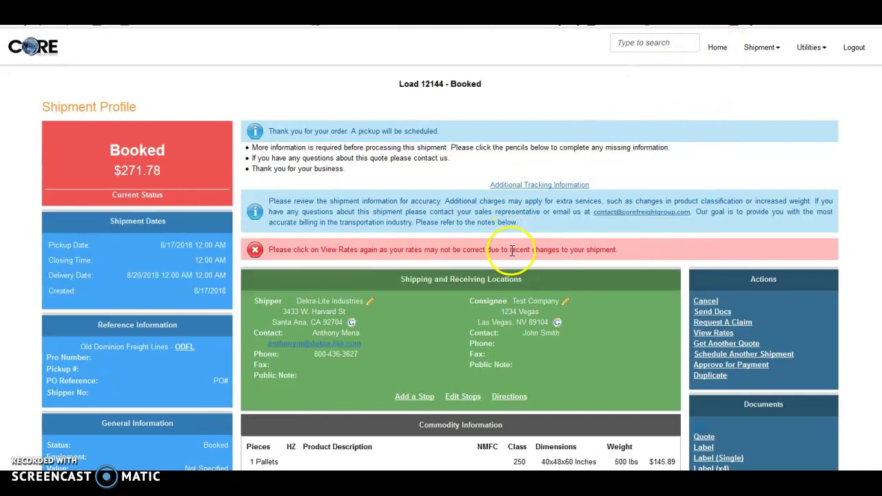
Open the shipment's additional tracking information and review the list of previous shipment notes.
click(531, 191)
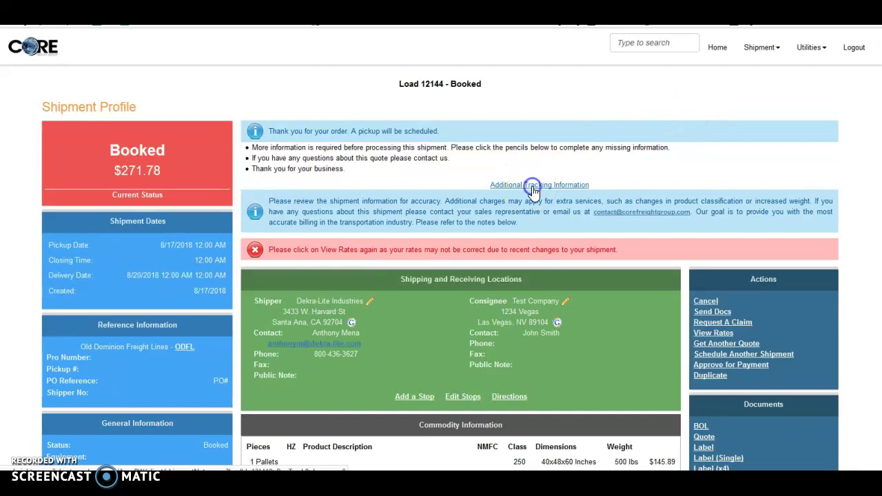
scroll(431, 282, down, 2)
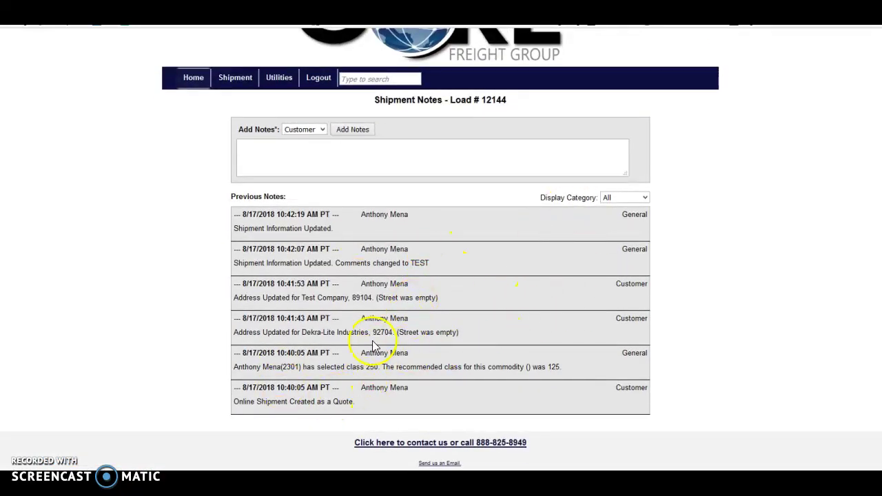
scroll(499, 264, up, 2)
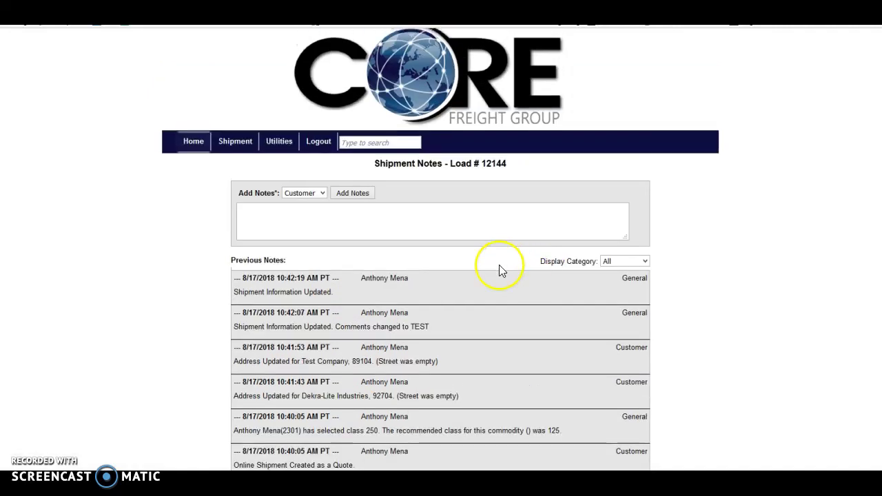
Return to the dashboard and start a new quote for 2 pallets weighing 1000 lbs.
click(196, 145)
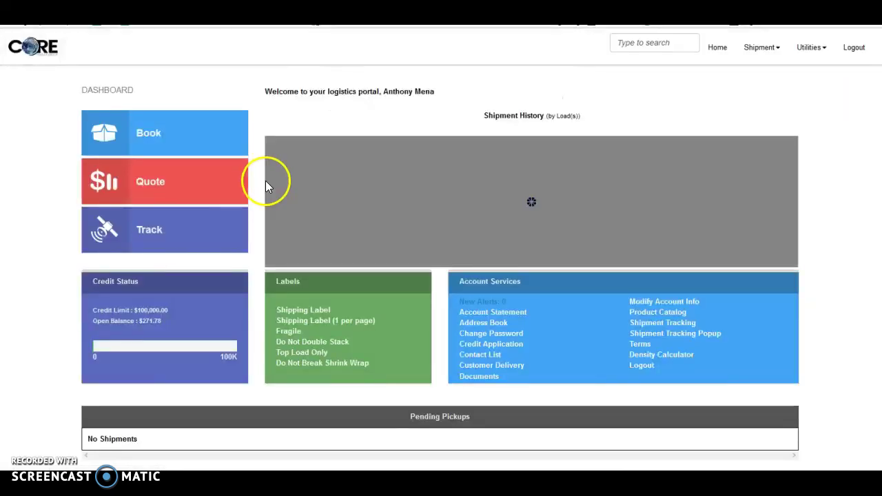
click(188, 192)
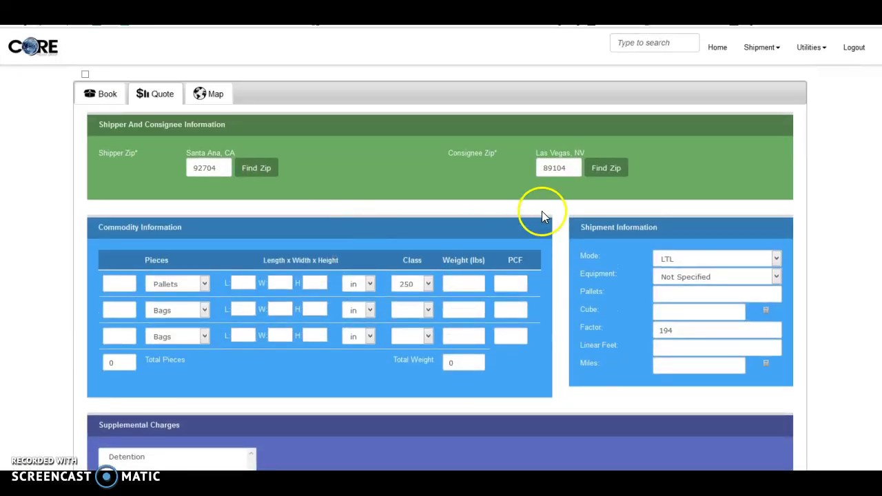
click(113, 283)
text(2)
click(454, 282)
text(1000)
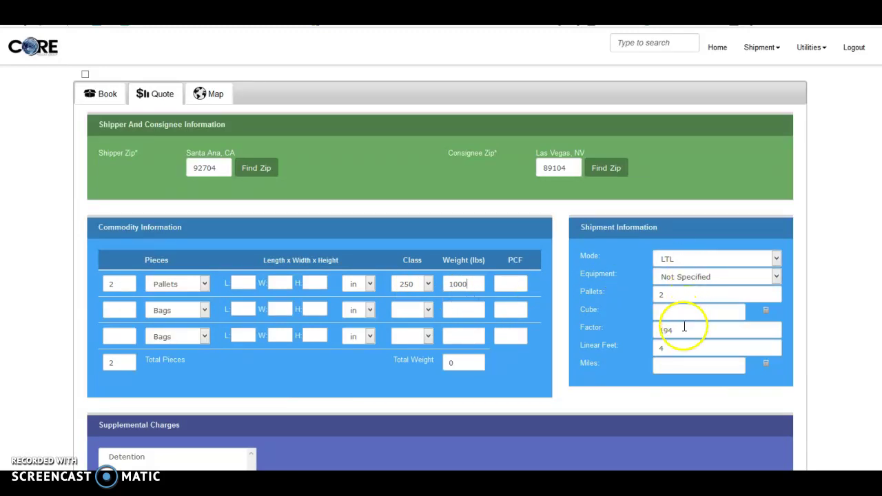
Set the pallets' length, width and height to 40 x 48 x 60 in on the quote's first commodity line.
scroll(693, 337, down, 1)
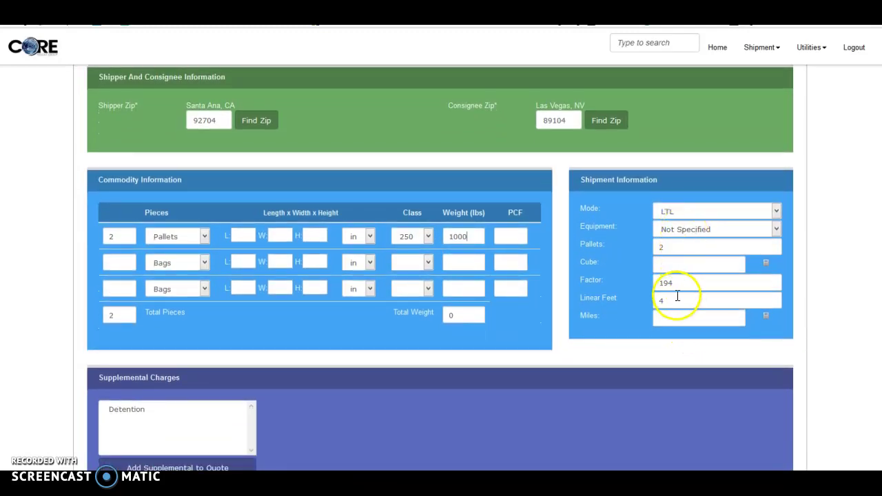
click(243, 236)
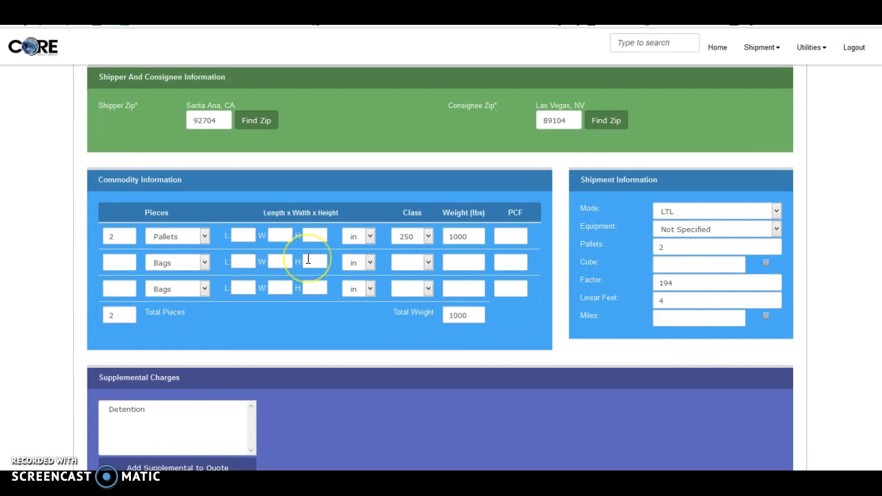
text(40)
click(281, 235)
text(48)
click(323, 235)
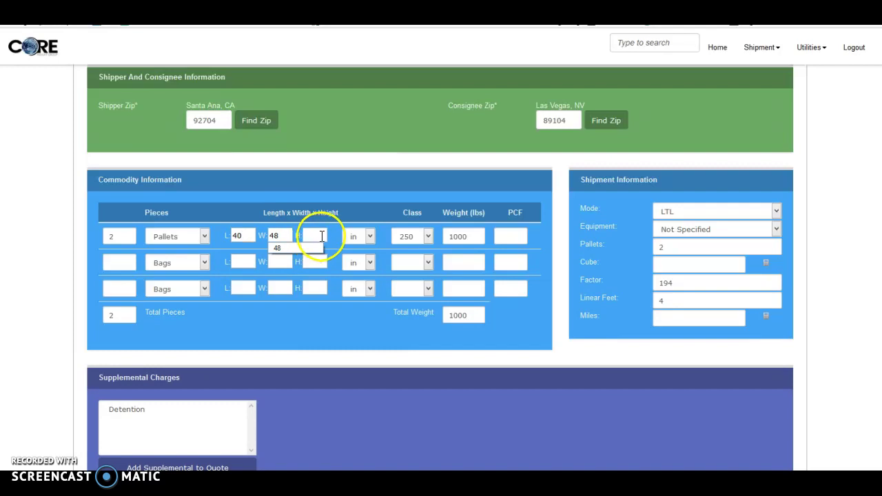
text(60)
click(348, 333)
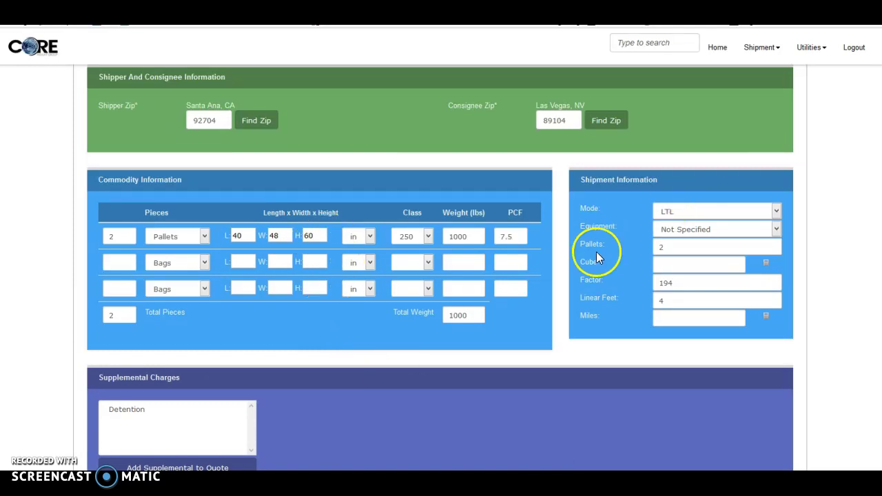
Add the Lift Gate Pickup accessorial charge and submit the request for a quote.
scroll(573, 261, down, 2)
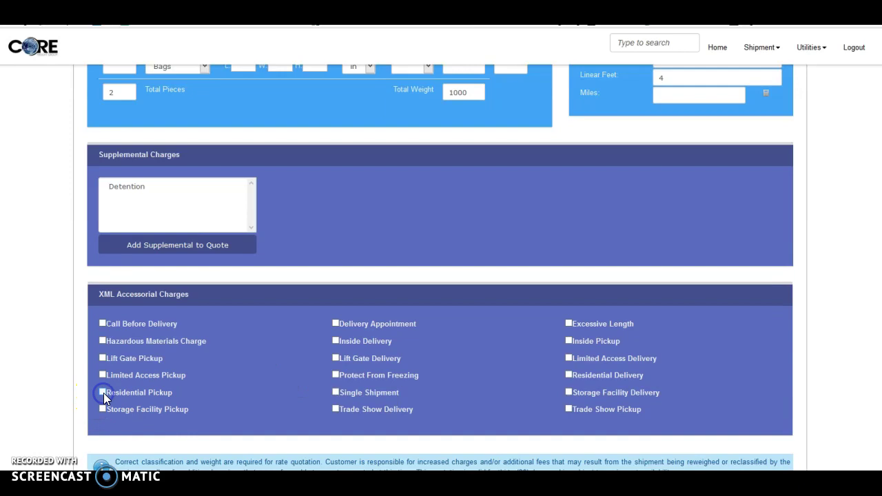
scroll(238, 363, down, 3)
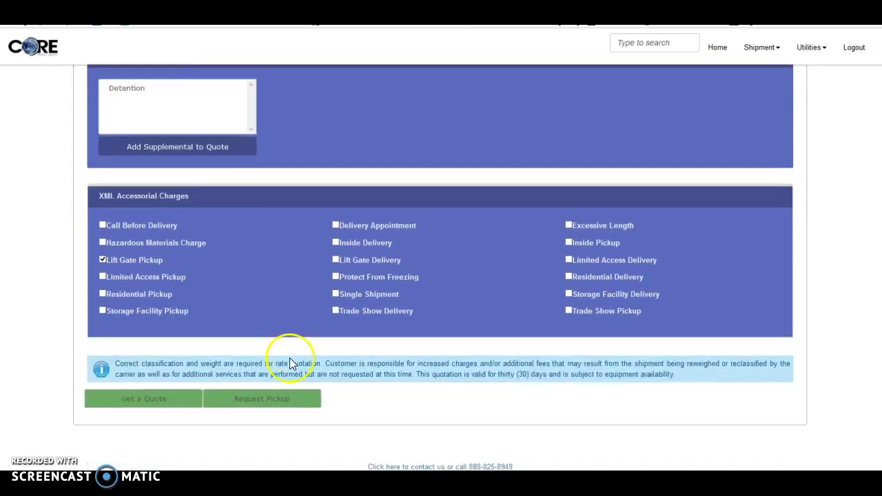
click(146, 398)
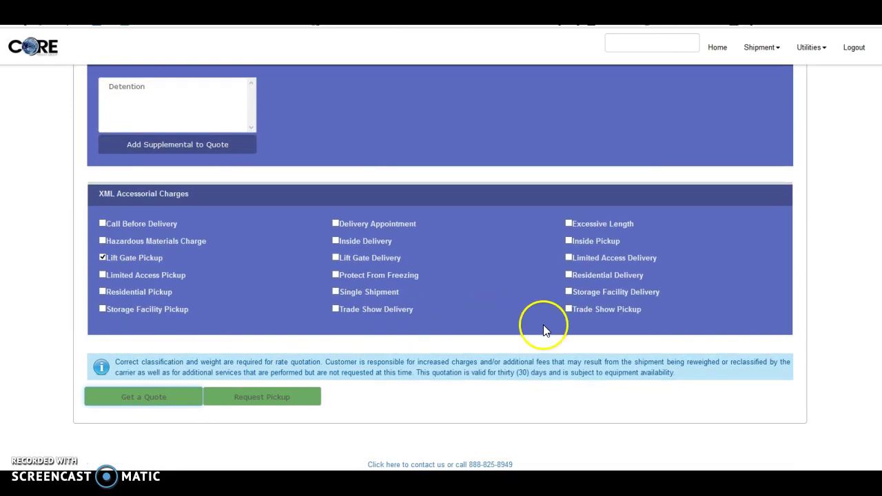
Recheck the quote form's locations and commodity entries and submit the quote request again.
scroll(547, 331, up, 4)
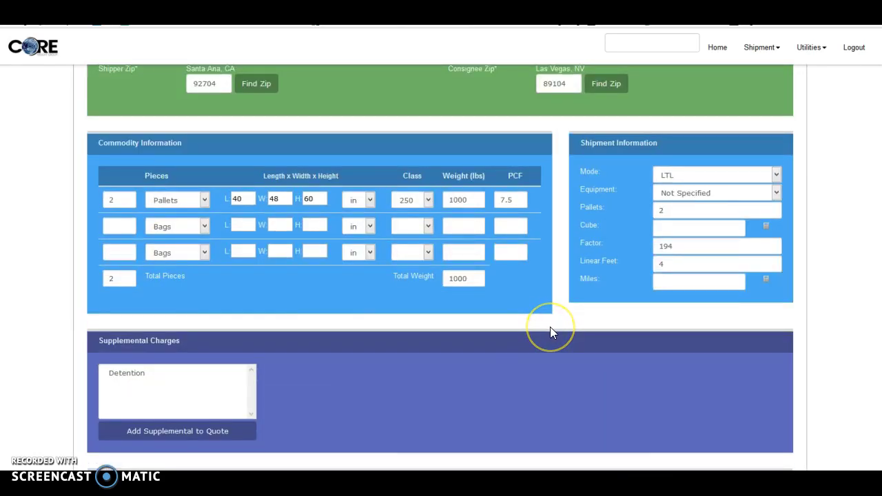
scroll(337, 265, up, 2)
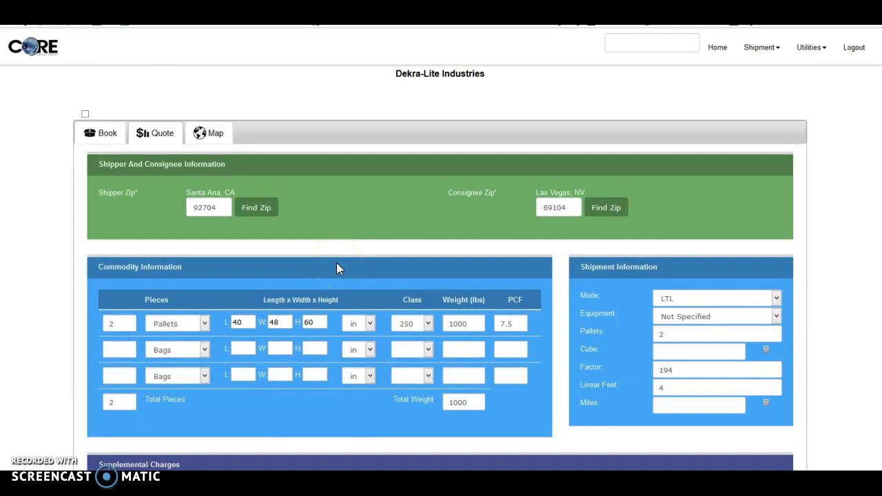
scroll(463, 219, down, 5)
scroll(462, 216, down, 1)
click(133, 400)
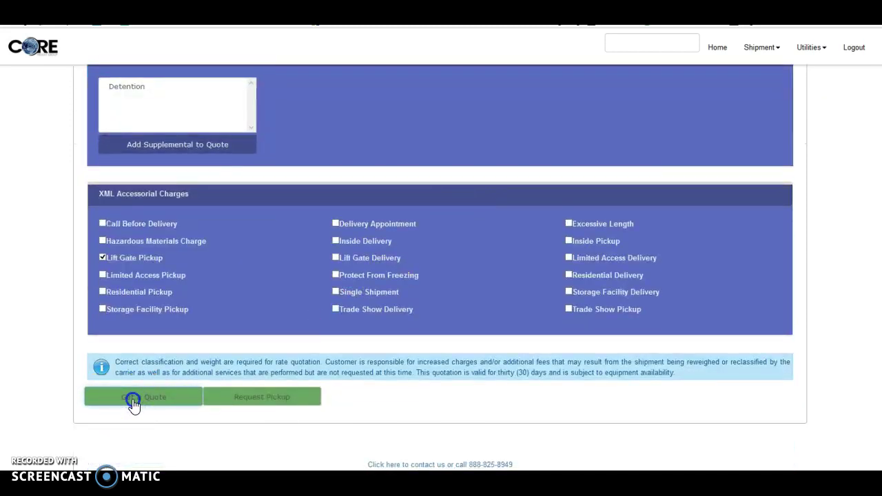
Review the pricing details from Santa Ana to Las Vegas and book the non-guaranteed Old Dominion rate.
click(89, 169)
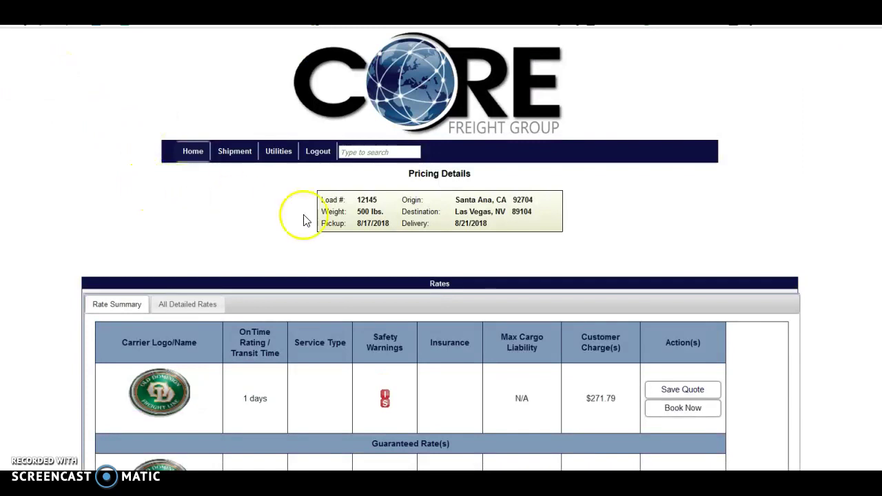
scroll(571, 262, down, 3)
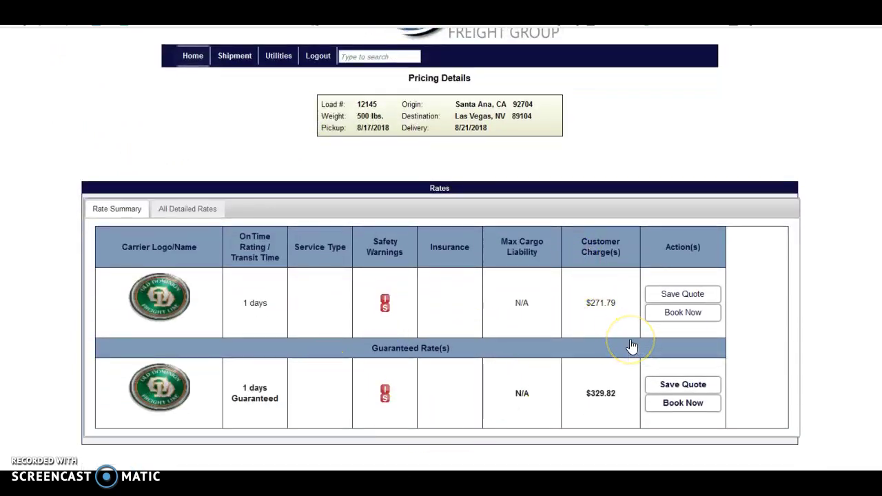
click(686, 314)
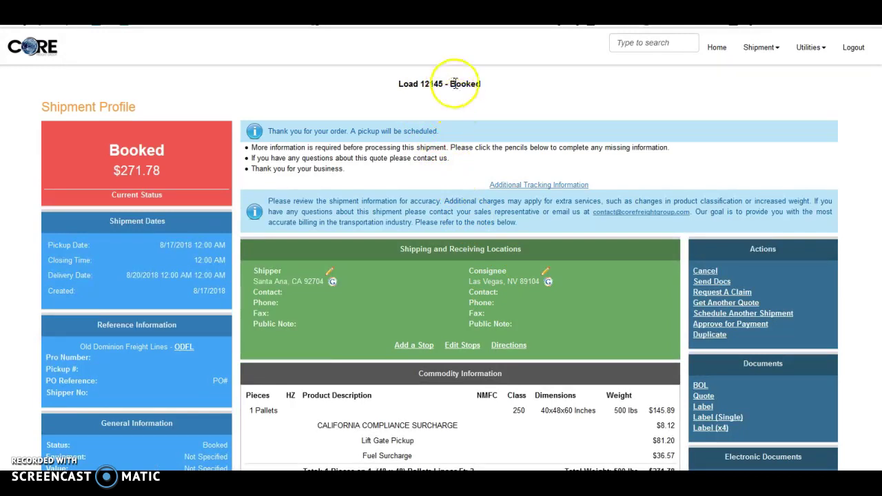
Fill the new shipment's shipper address from the saved Dekra-Lite Industries entry and save it.
scroll(576, 183, down, 1)
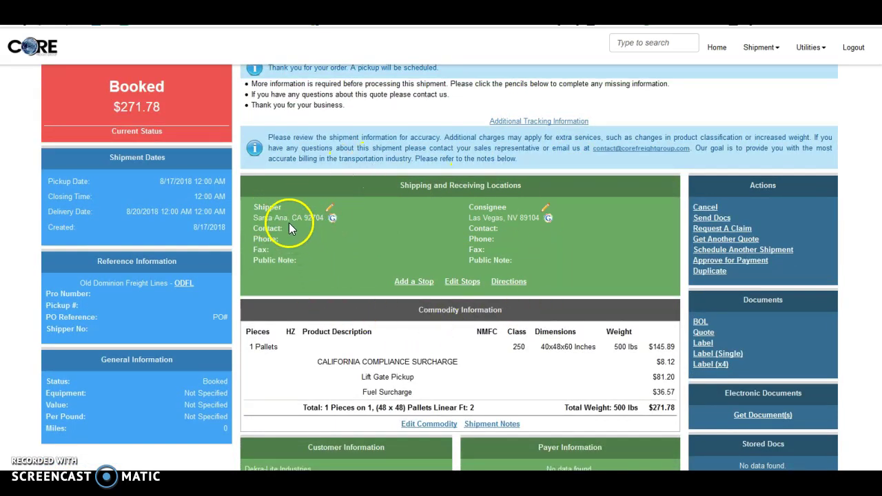
click(330, 209)
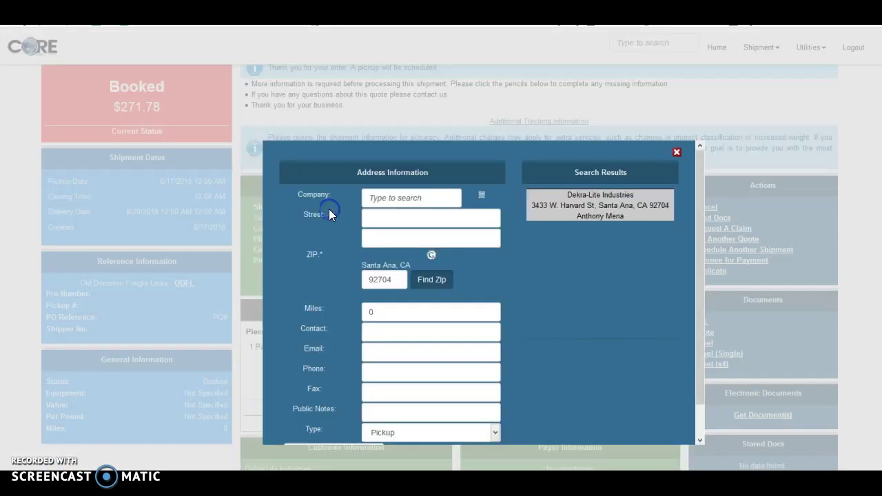
scroll(499, 269, down, 1)
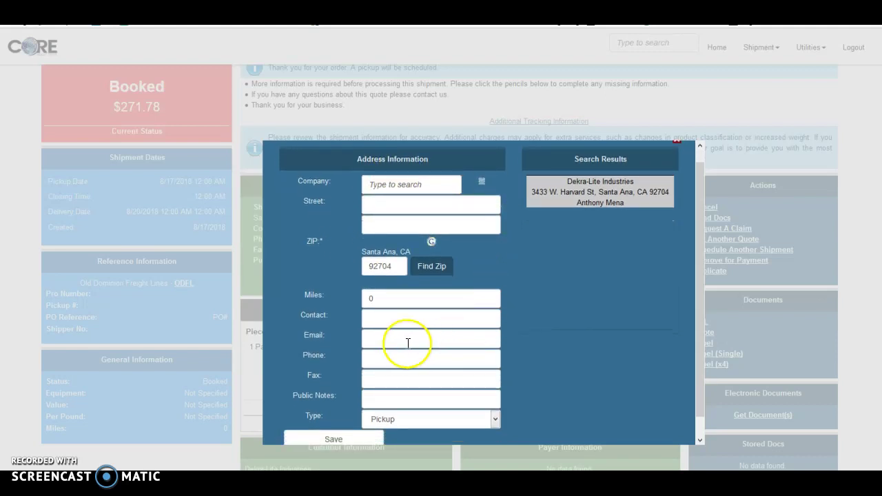
scroll(580, 185, up, 1)
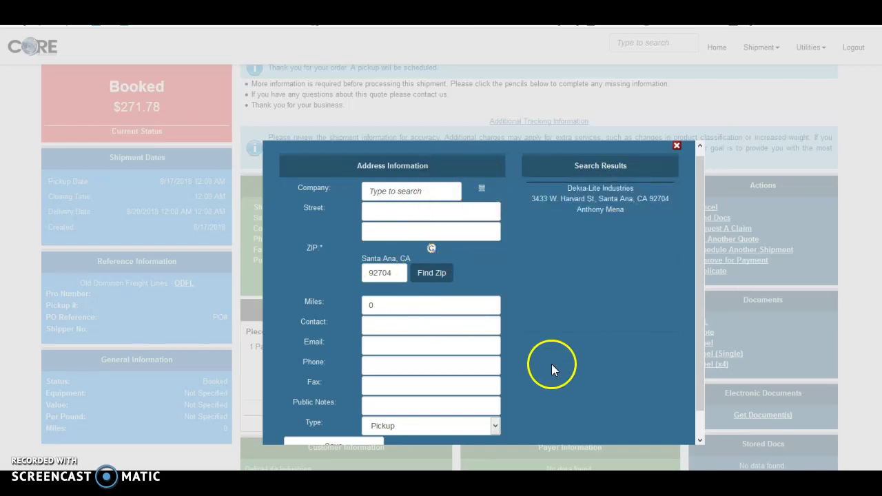
scroll(411, 375, down, 1)
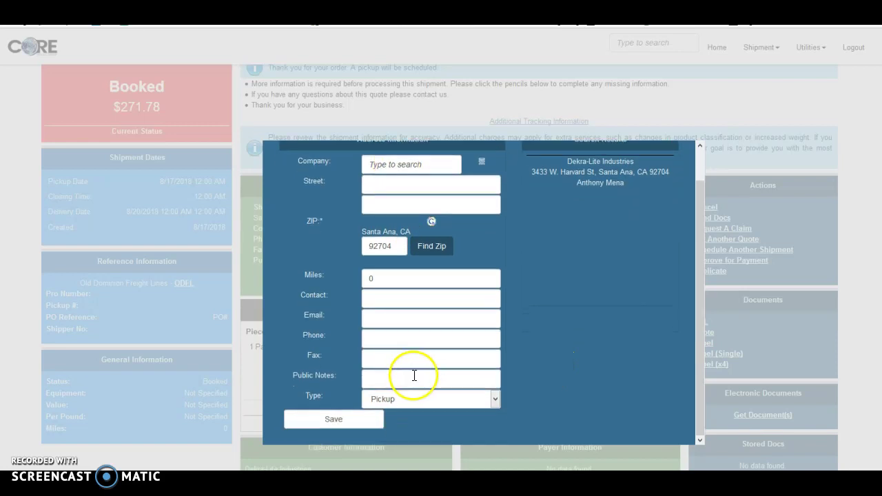
click(583, 174)
click(335, 420)
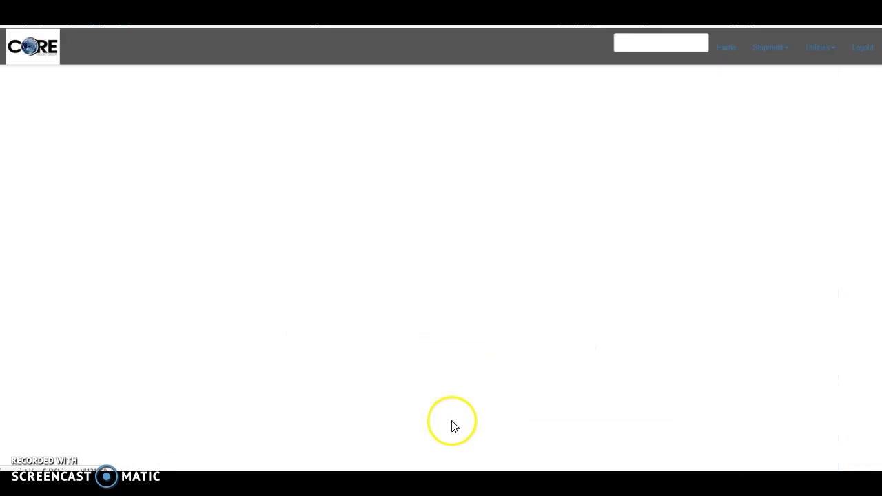
Fill the consignee address from the saved Test Company entry in Las Vegas and save it.
click(541, 273)
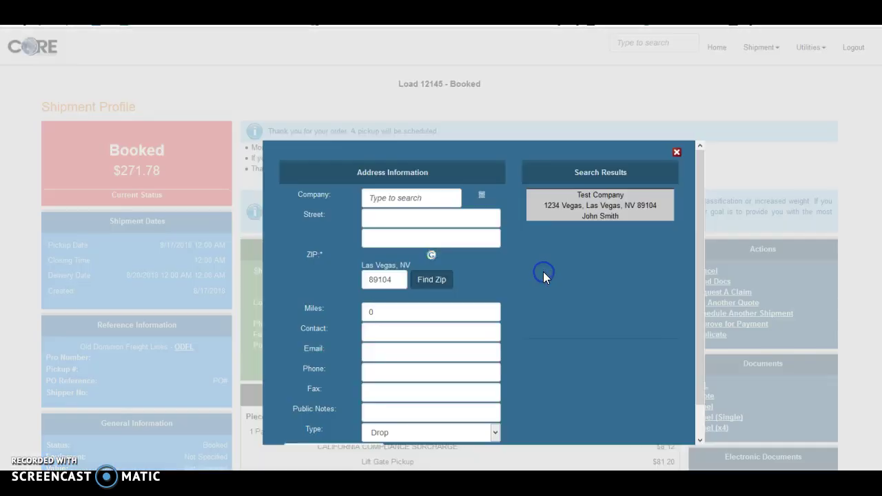
scroll(429, 299, down, 1)
click(581, 185)
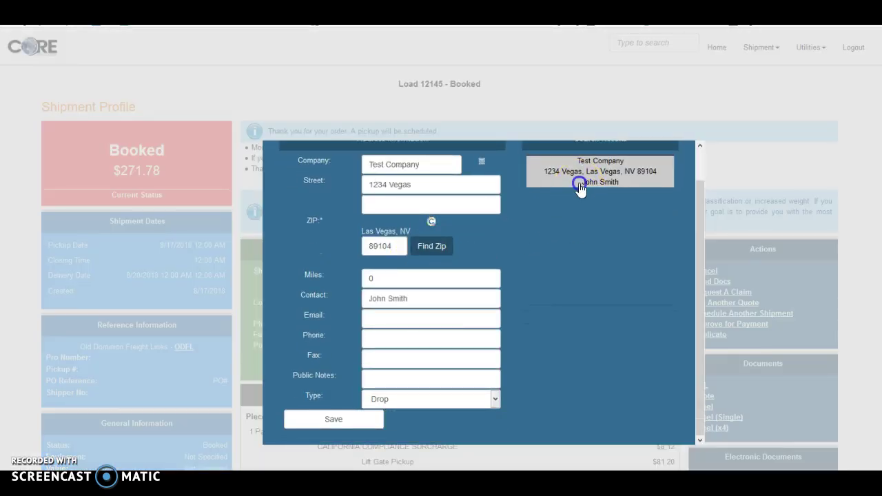
click(328, 427)
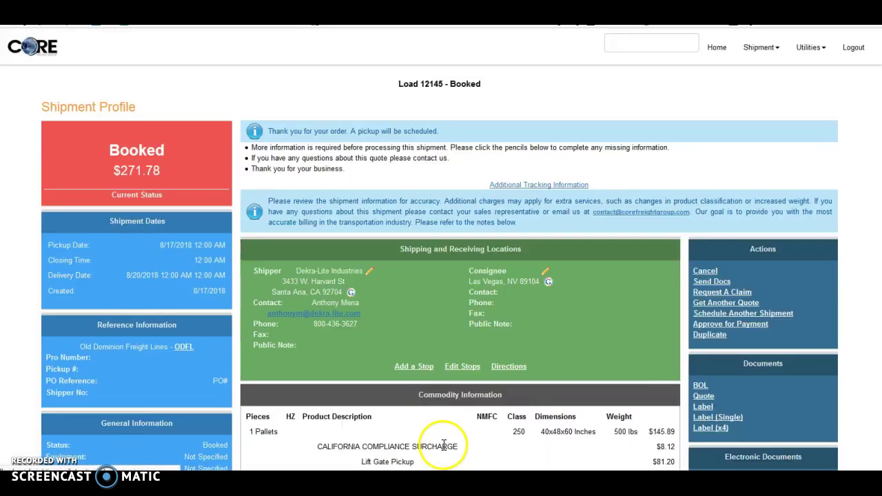
Review the booked shipment's commodity, pickup date and bill of lading instruction fields and save the commodity information.
scroll(441, 376, down, 2)
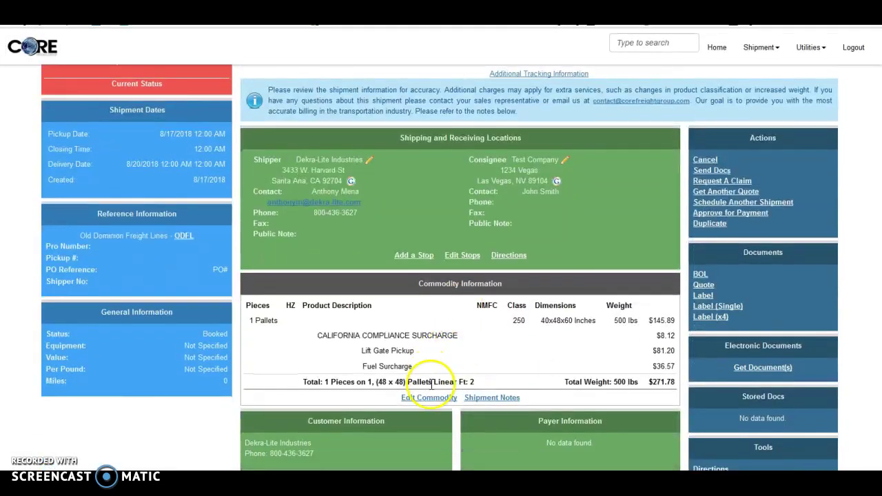
click(430, 398)
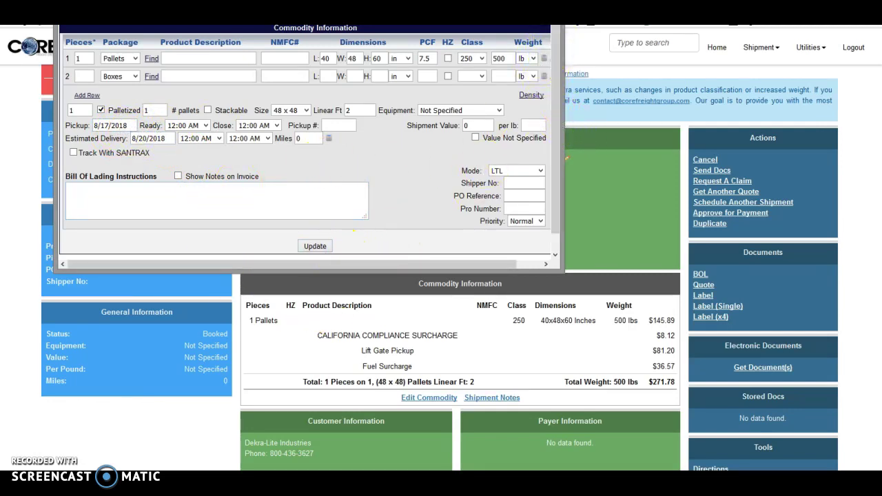
click(315, 246)
scroll(728, 275, down, 3)
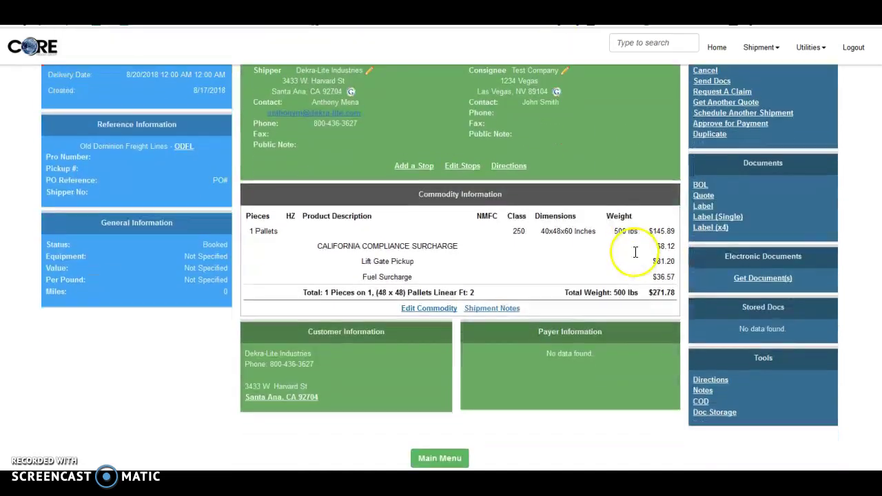
View the booked shipment's bill of lading, checking its addresses, commodity details and special instructions, and close the document.
scroll(482, 234, up, 1)
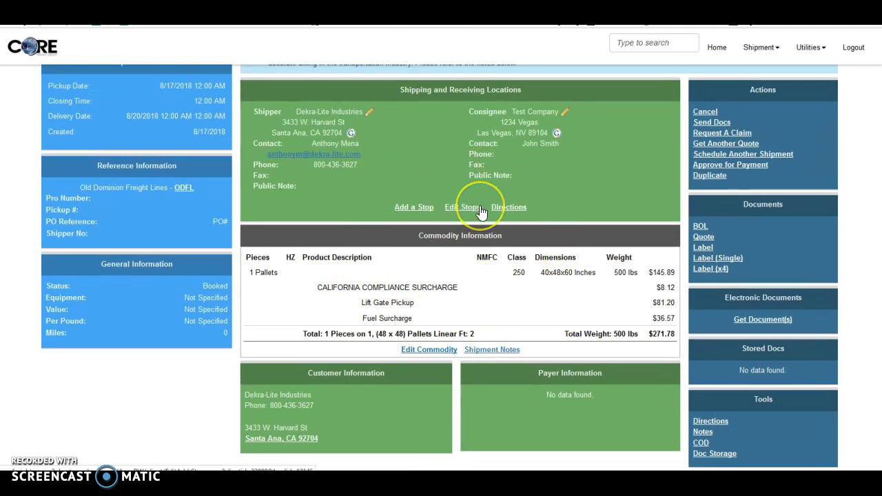
click(701, 227)
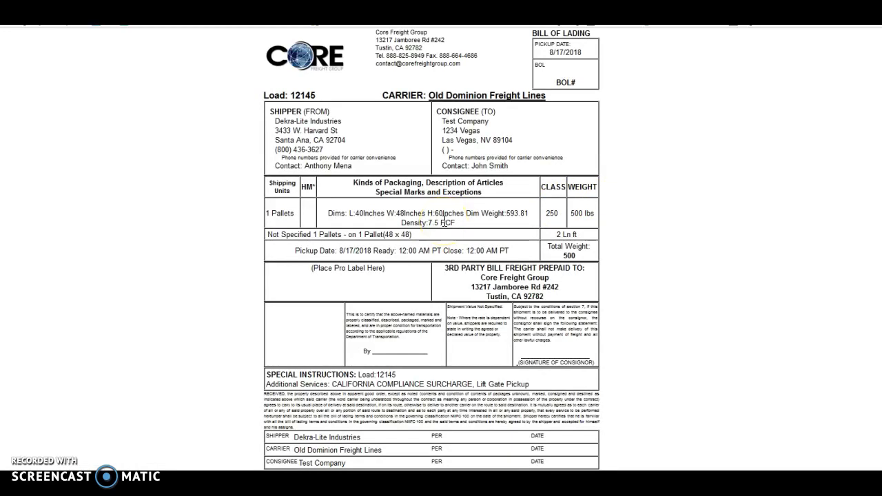
scroll(413, 246, down, 1)
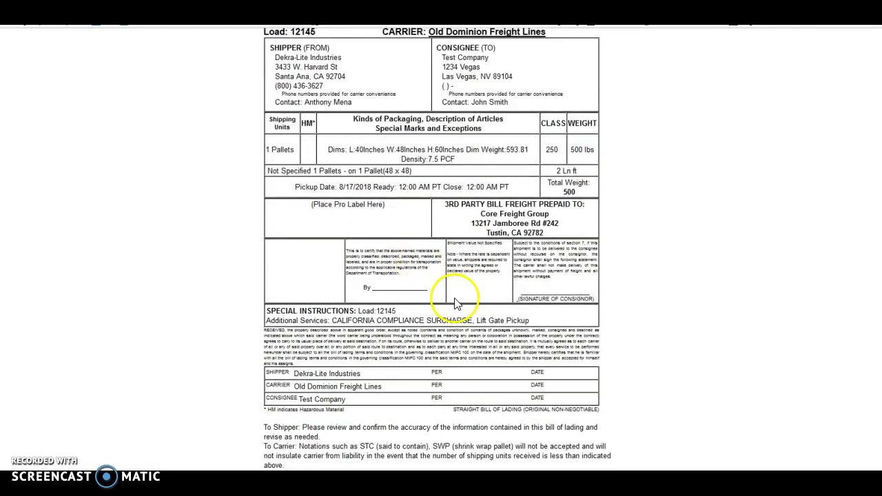
scroll(454, 304, up, 1)
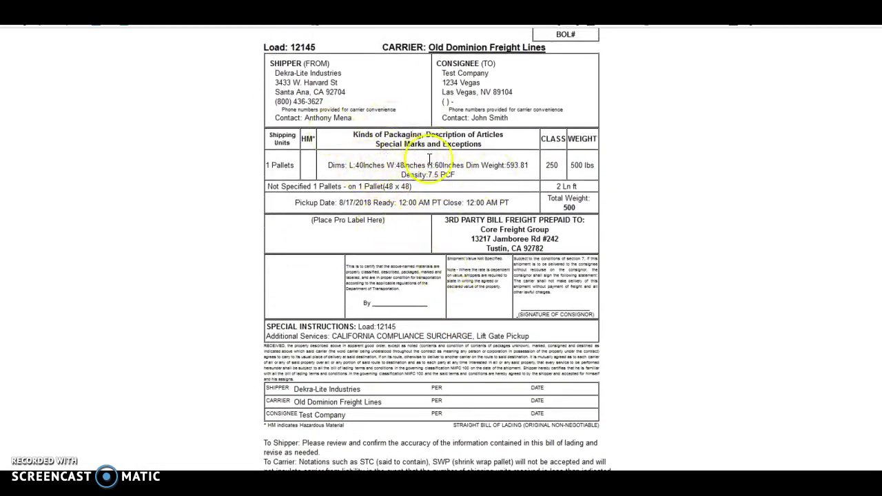
key(ctrl+w)
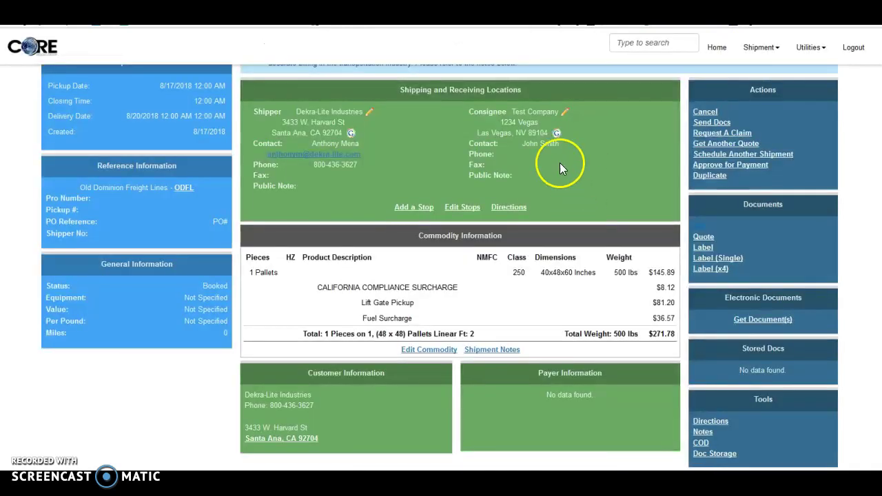
Review the quoted and booked loads in the shipment tracking report, reached from the dashboard, and return to the dashboard.
scroll(549, 207, up, 1)
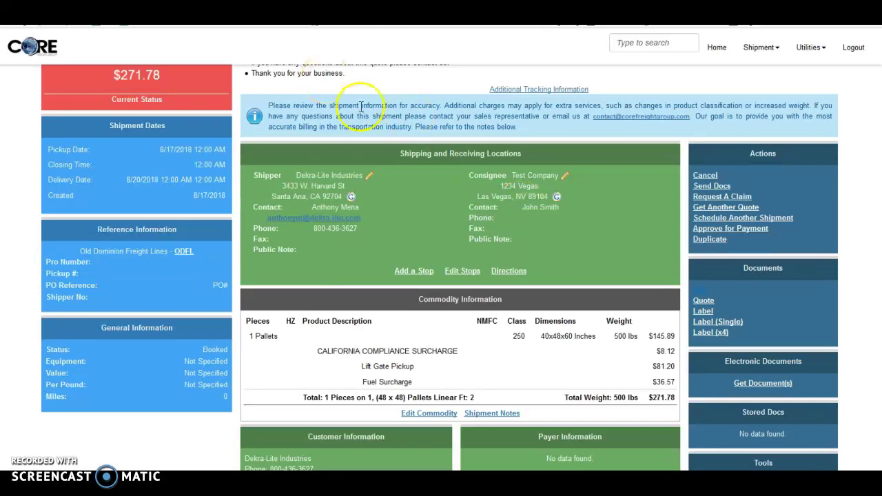
scroll(574, 171, up, 2)
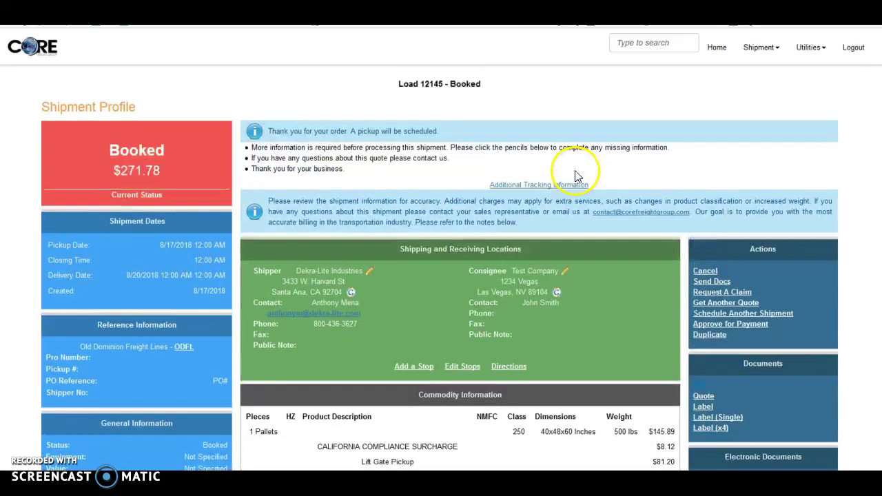
click(716, 49)
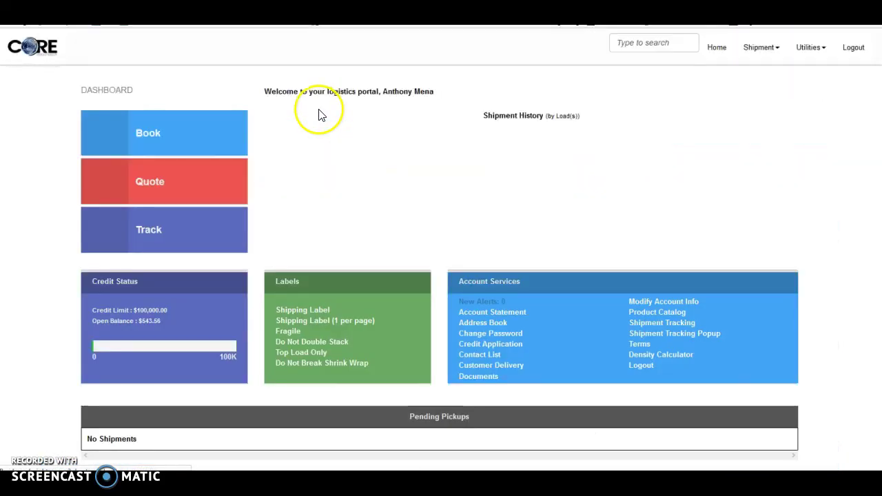
click(144, 227)
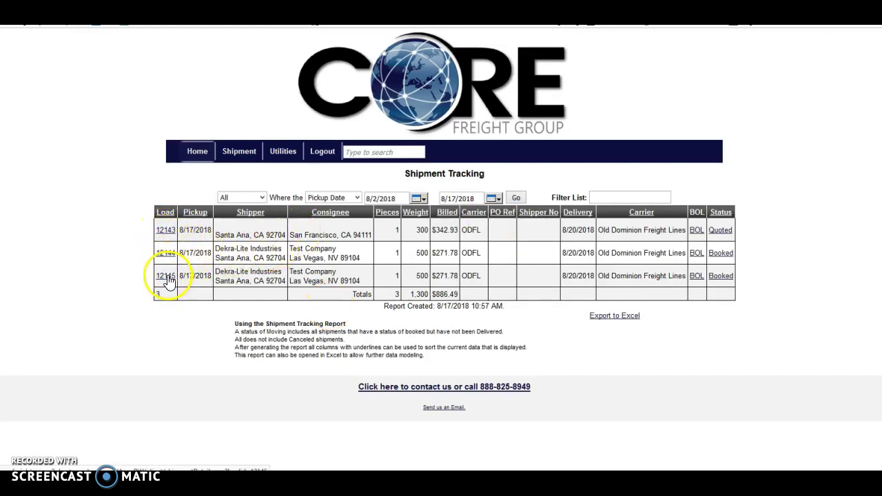
click(197, 150)
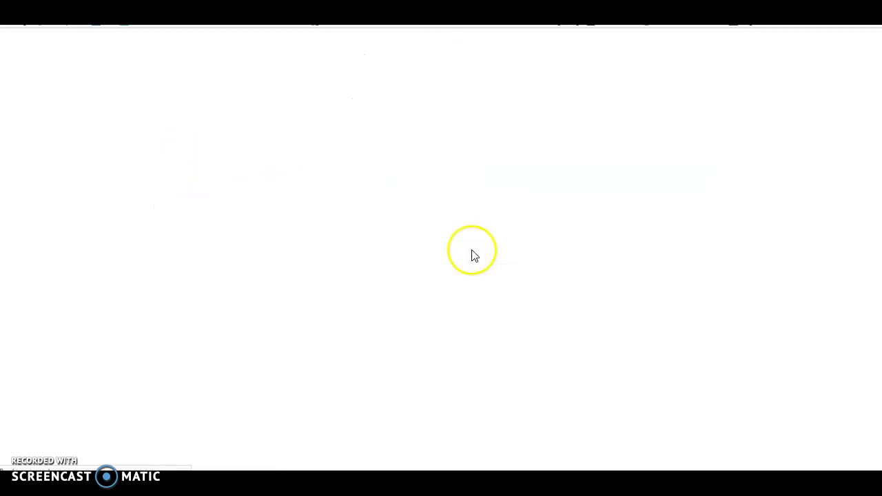